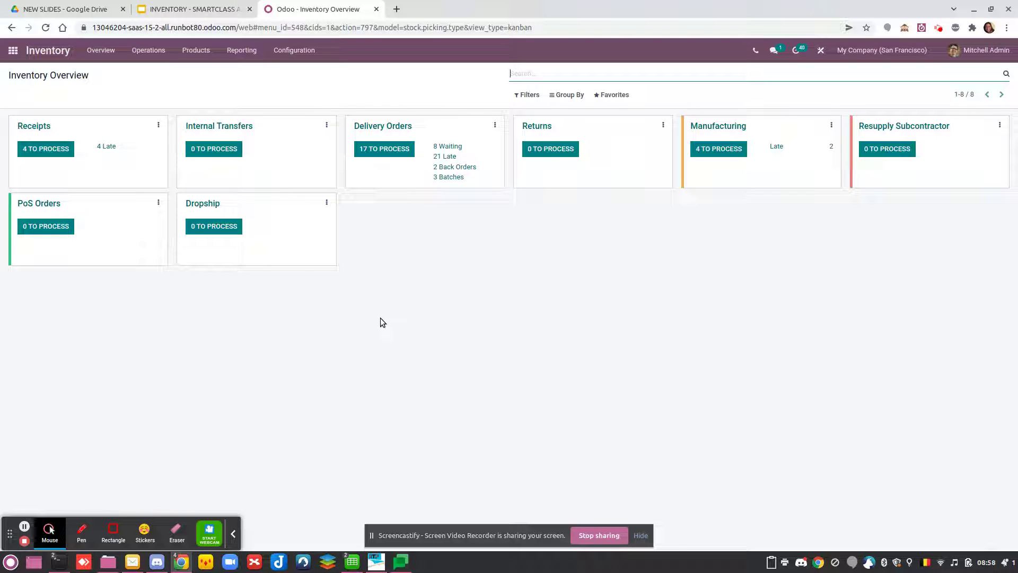
Open the San Francisco warehouse record for editing and view the details of its linked address
click(297, 51)
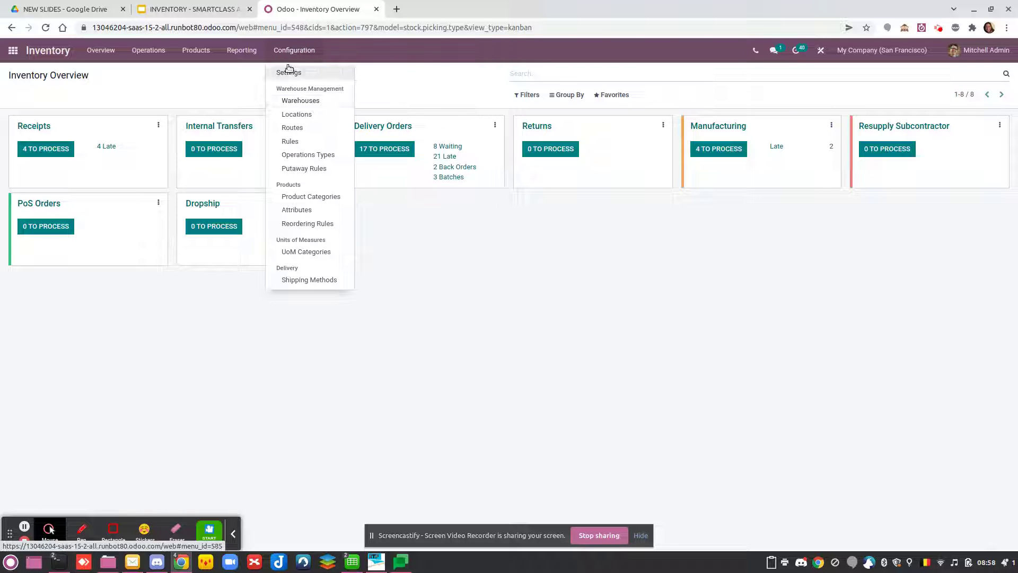
click(300, 100)
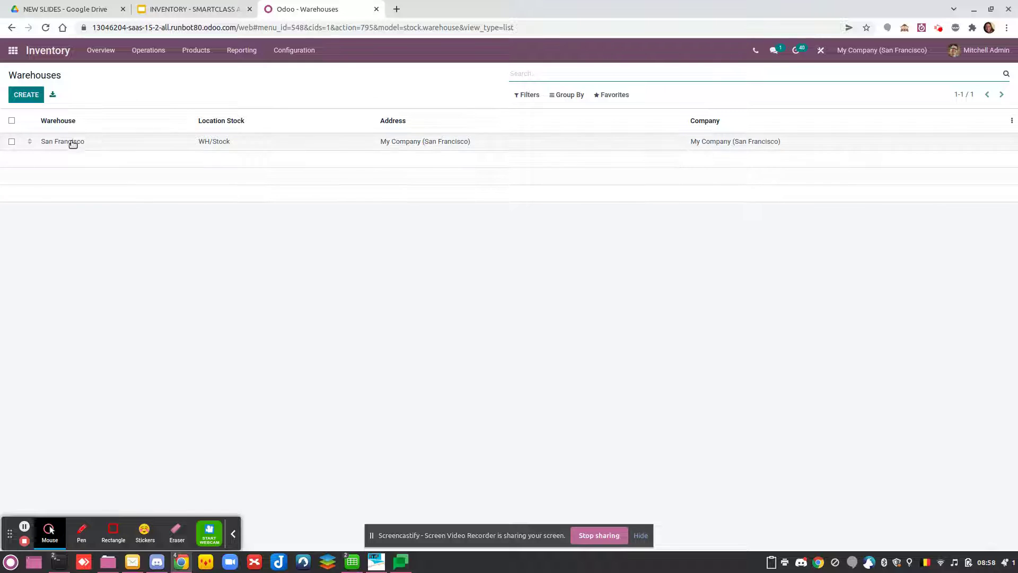
click(139, 147)
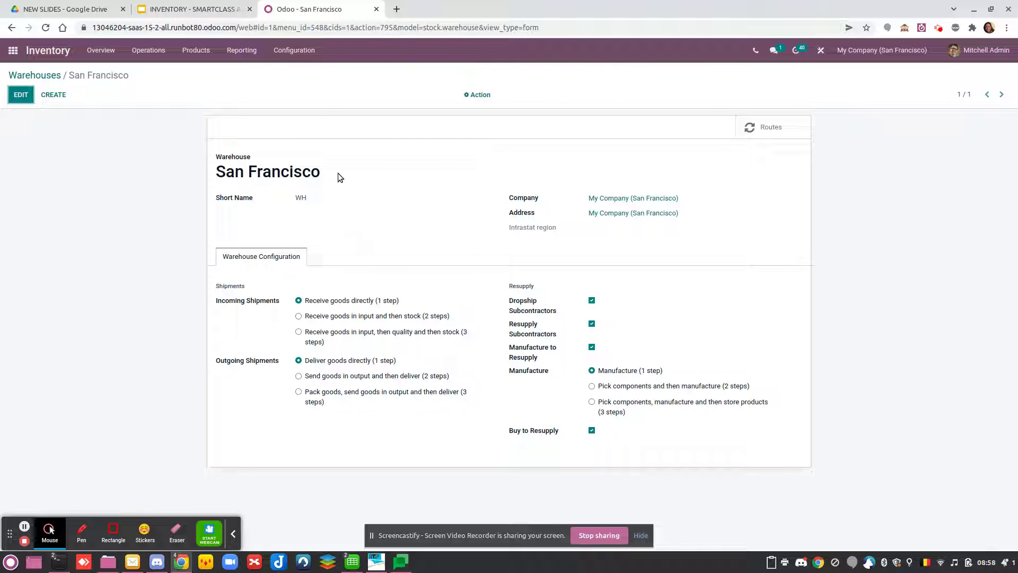
click(20, 96)
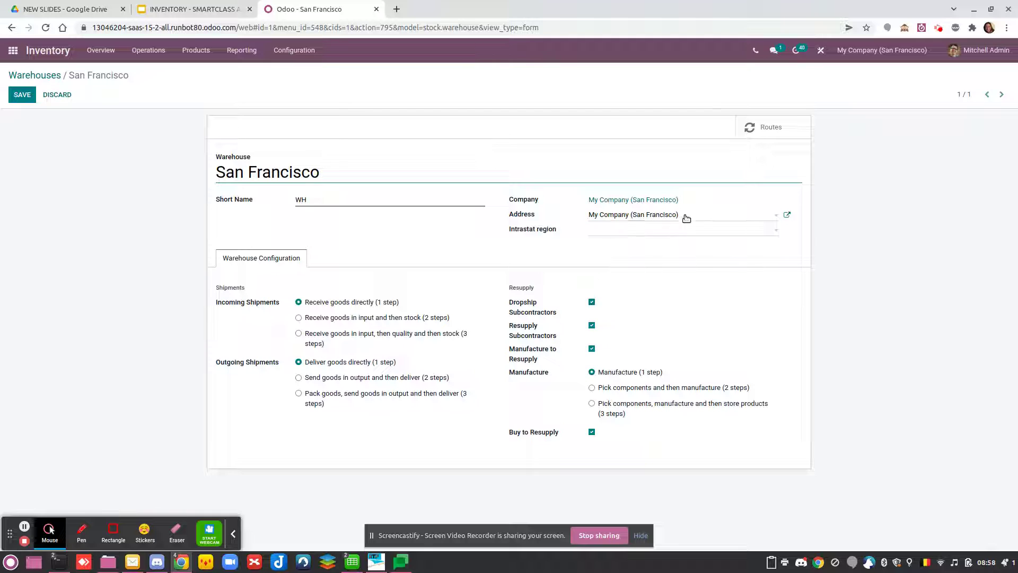
click(786, 216)
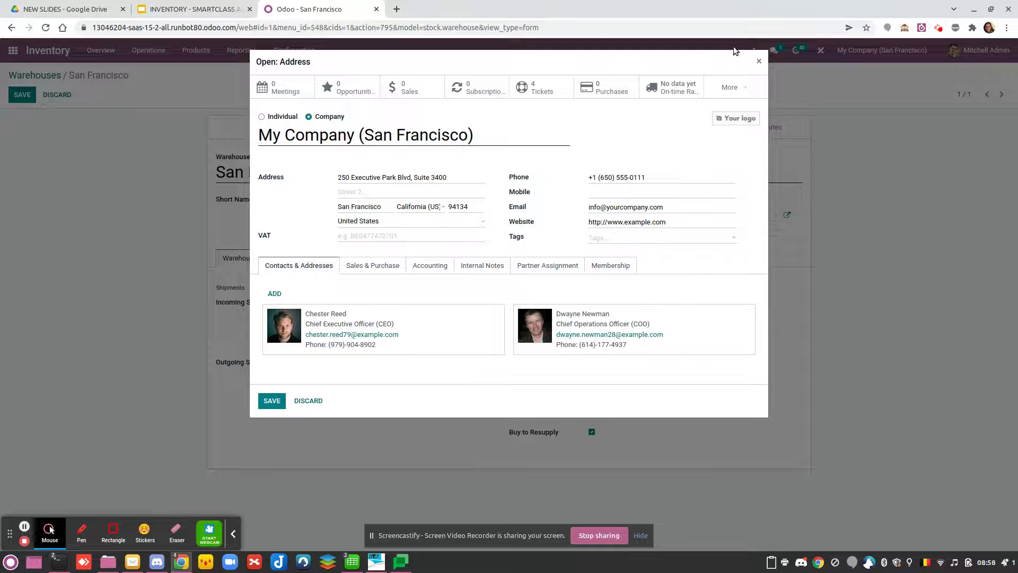
click(760, 63)
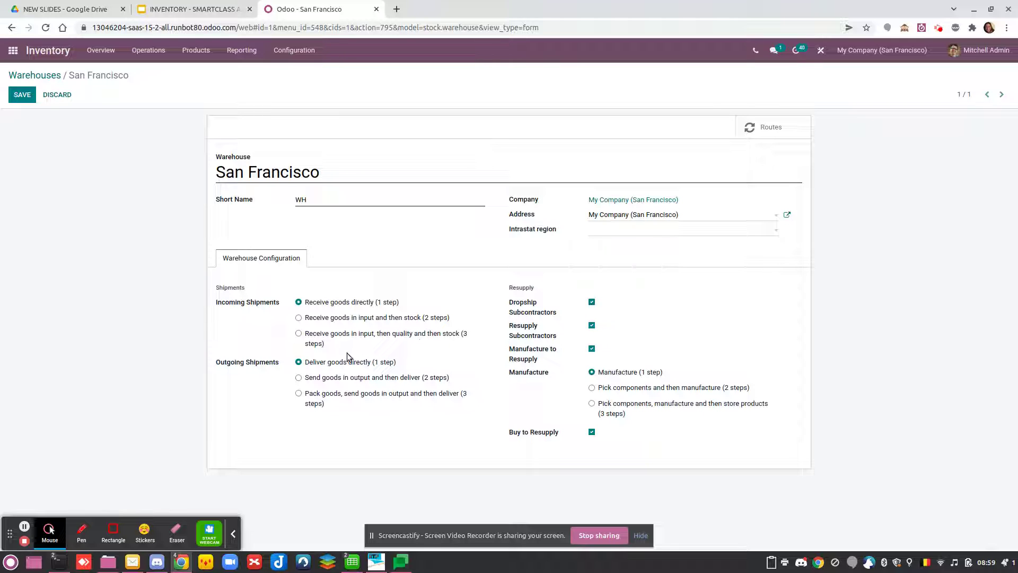
Review the San Francisco warehouse's shipment and resupply options, and save the record
mouse_move(255, 369)
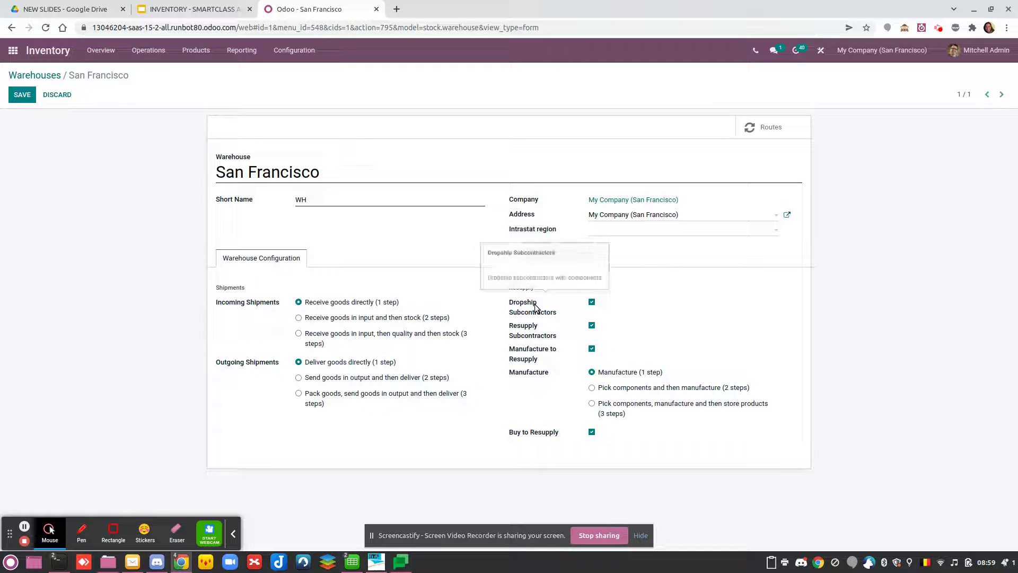
mouse_move(533, 338)
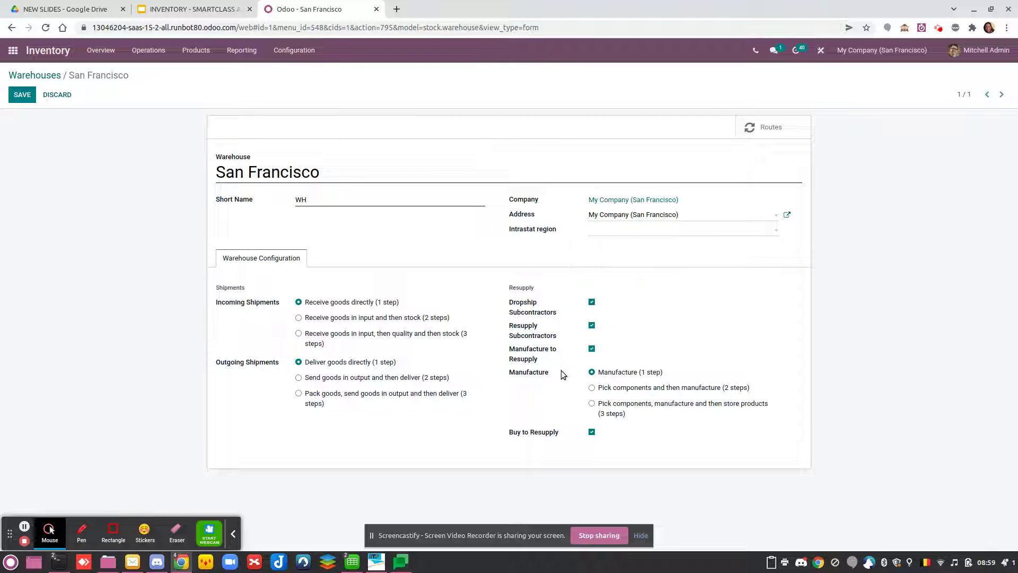
mouse_move(537, 362)
click(21, 94)
Create a warehouse named "warehouse # 2" with the short name WH2 and save it
click(53, 95)
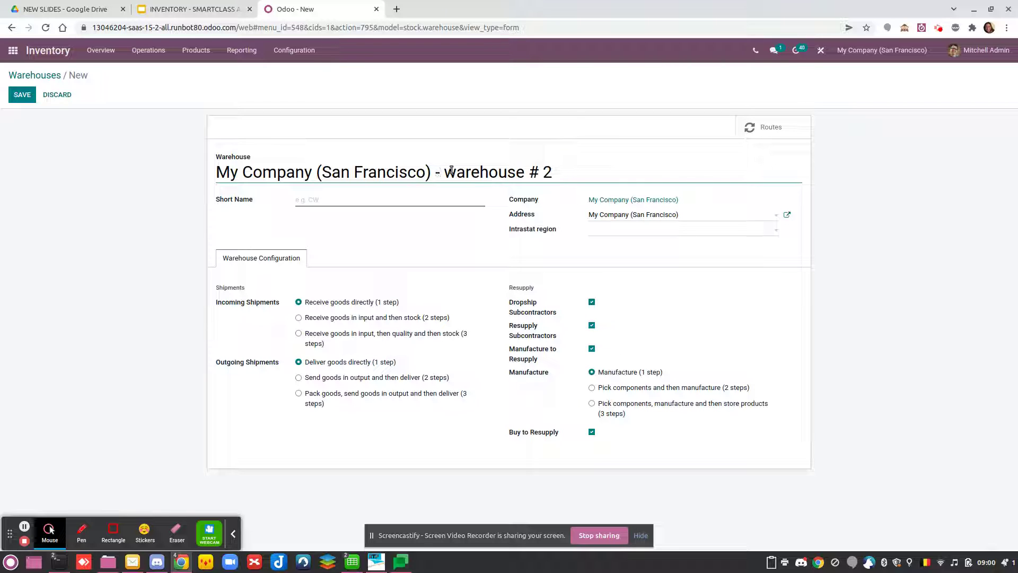
drag(444, 171, 198, 171)
key(BackSpace)
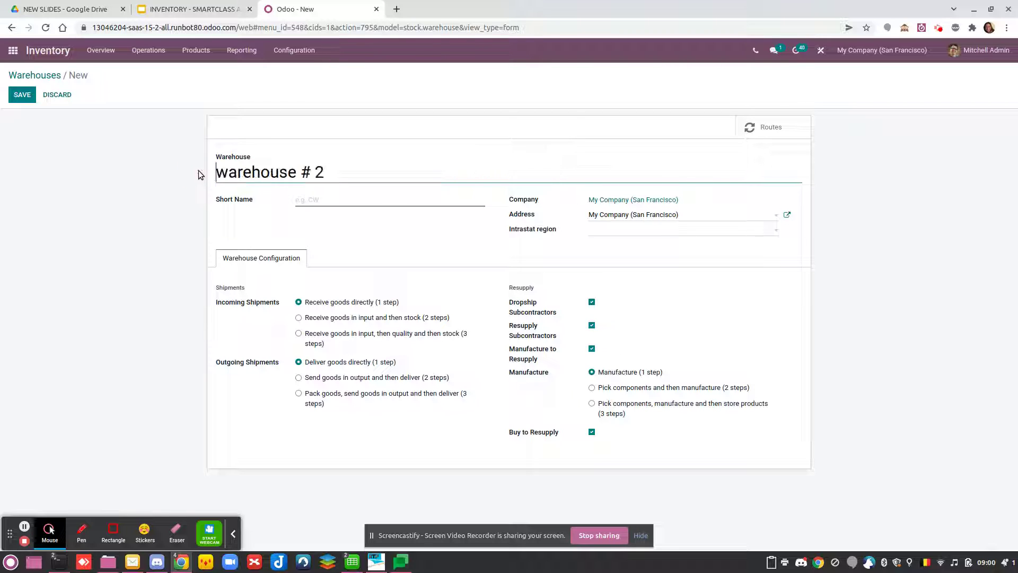
click(338, 200)
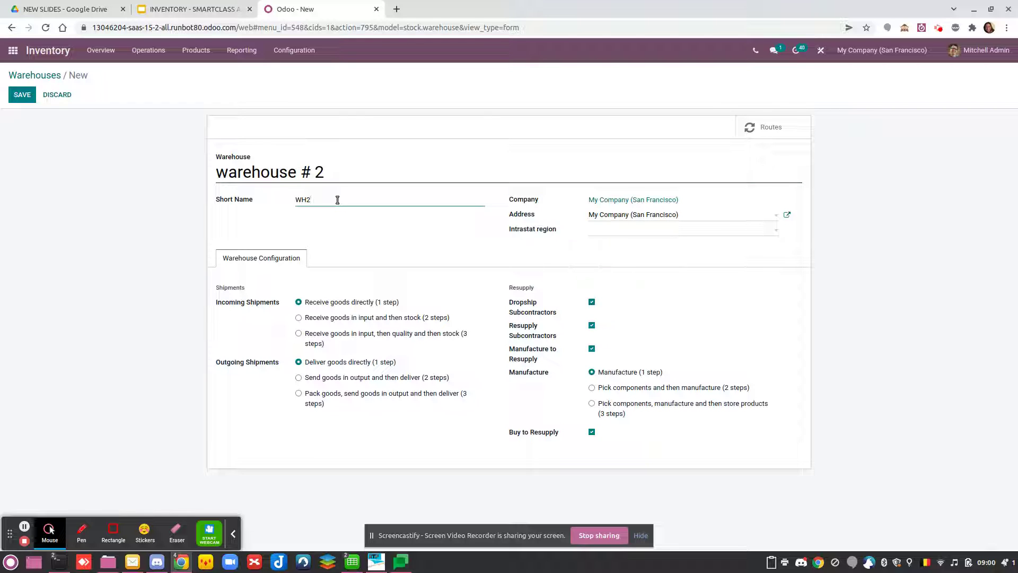
click(22, 95)
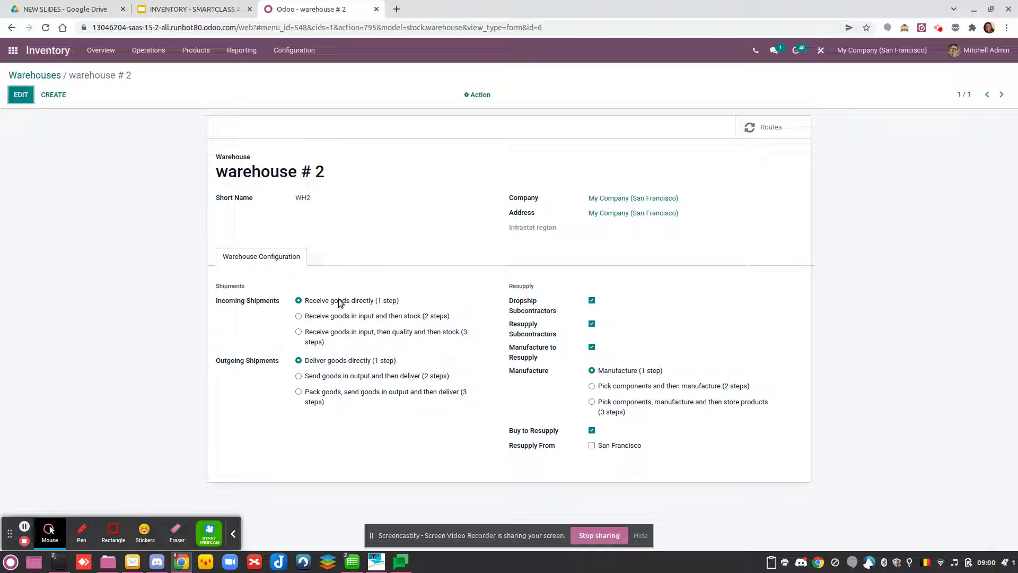
Set warehouse # 2's outgoing shipments to "Send goods in output and then deliver (2 steps)", save, and return to the warehouse list
click(354, 378)
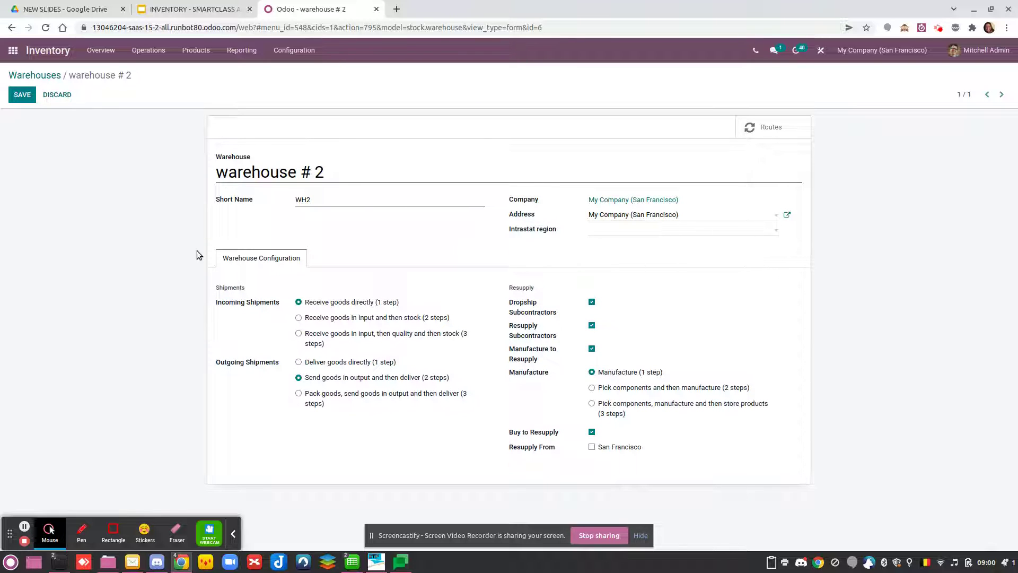
click(12, 95)
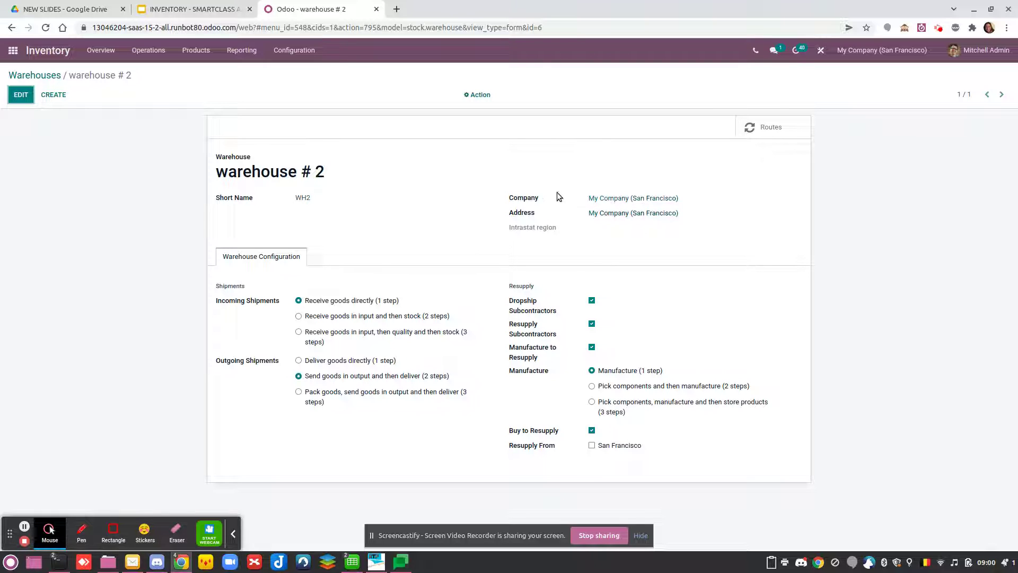
click(58, 79)
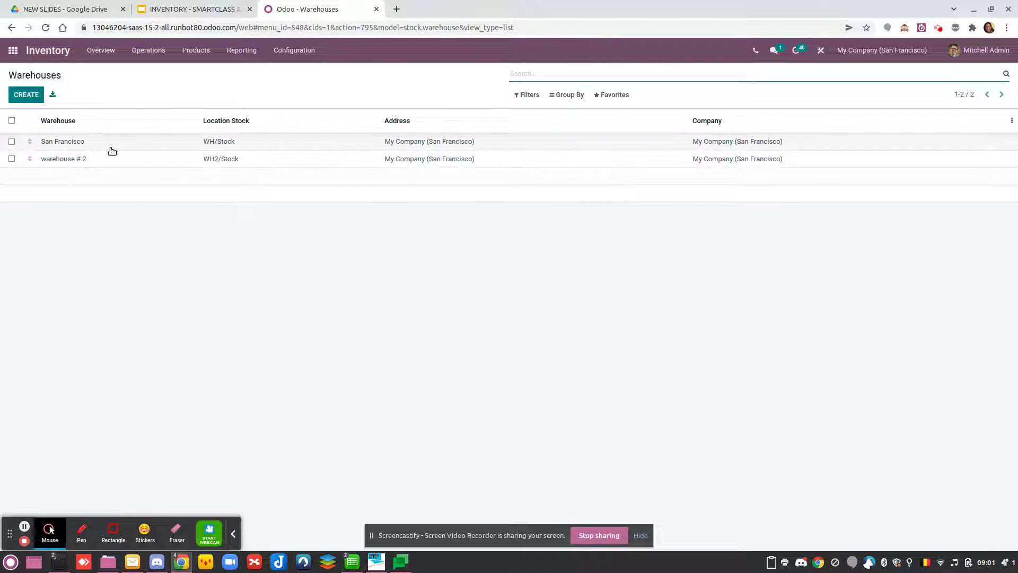
Search the Contacts app for "my company" and open the My Company (San Francisco) contact
click(14, 56)
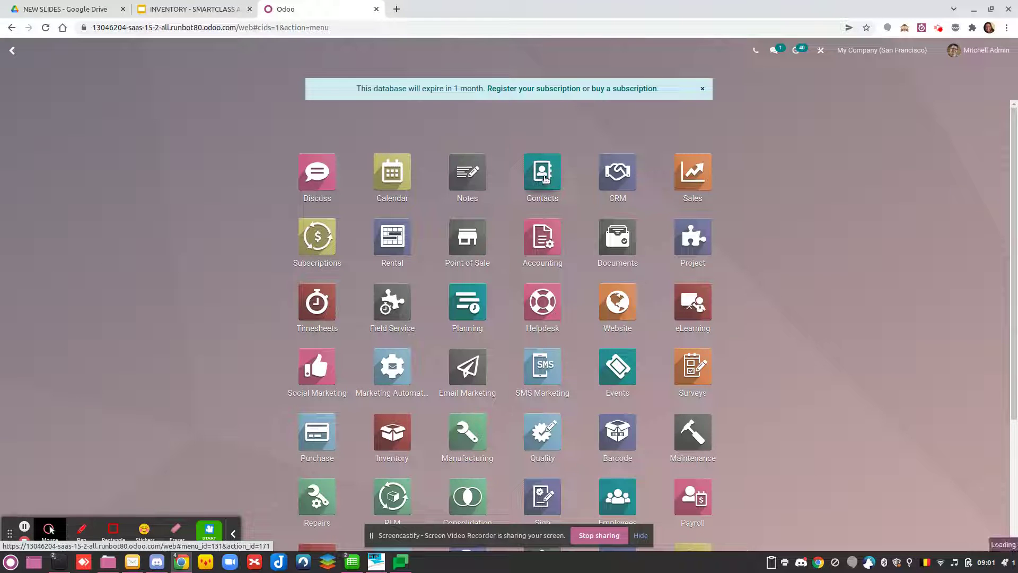
click(555, 207)
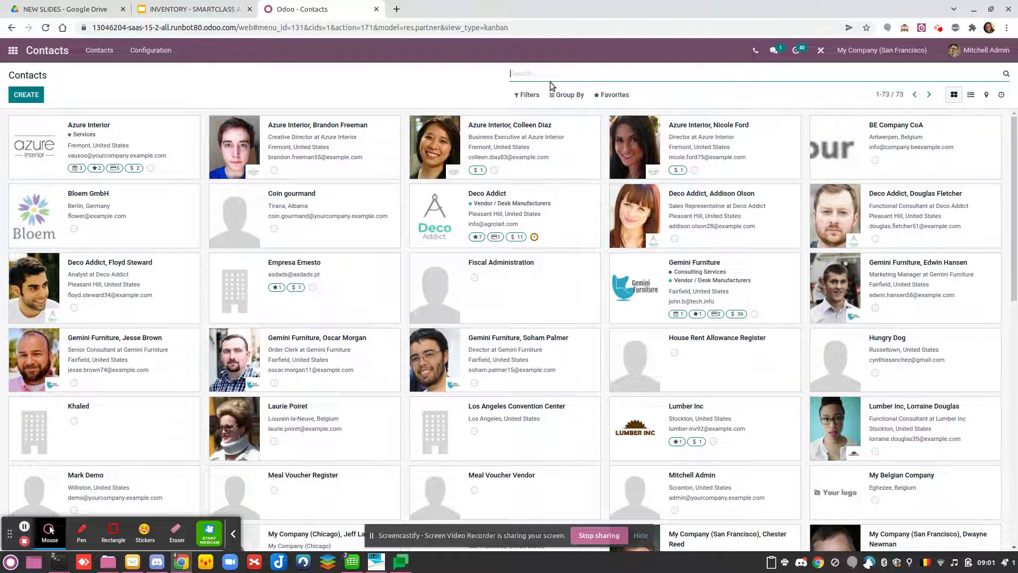
text(my cim)
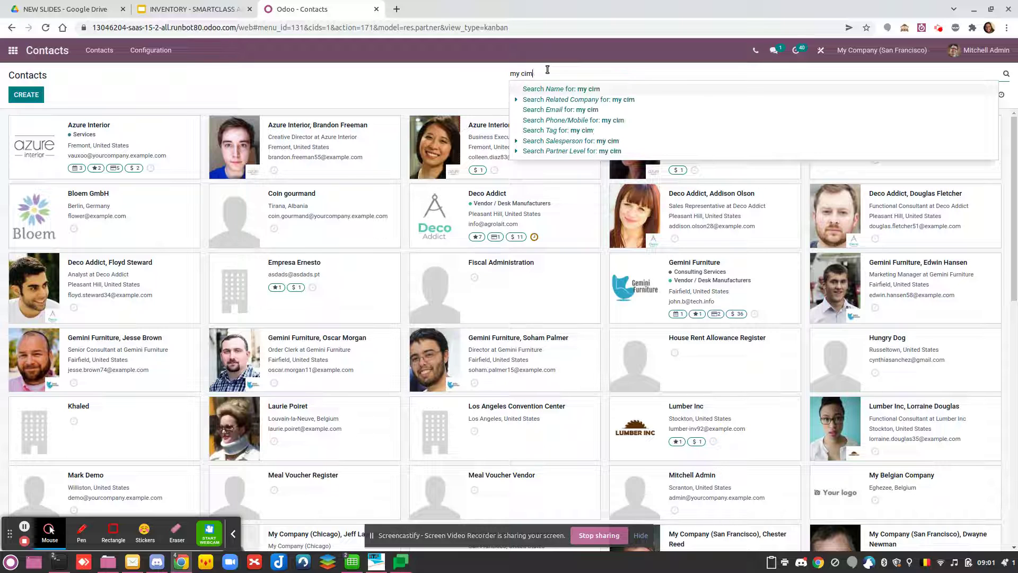
key(BackSpace)
key(BackSpace)
text(ompany)
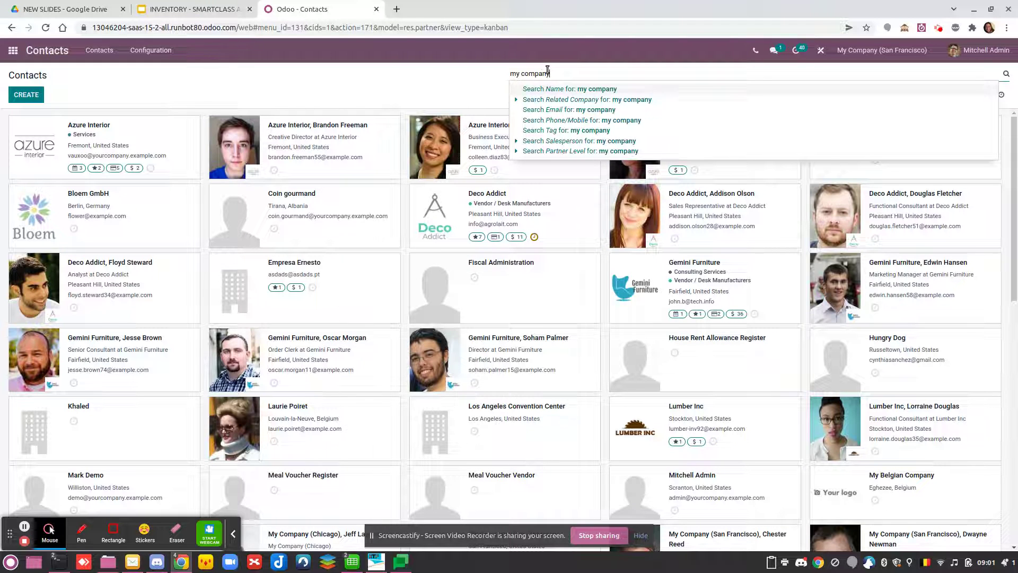
key(Return)
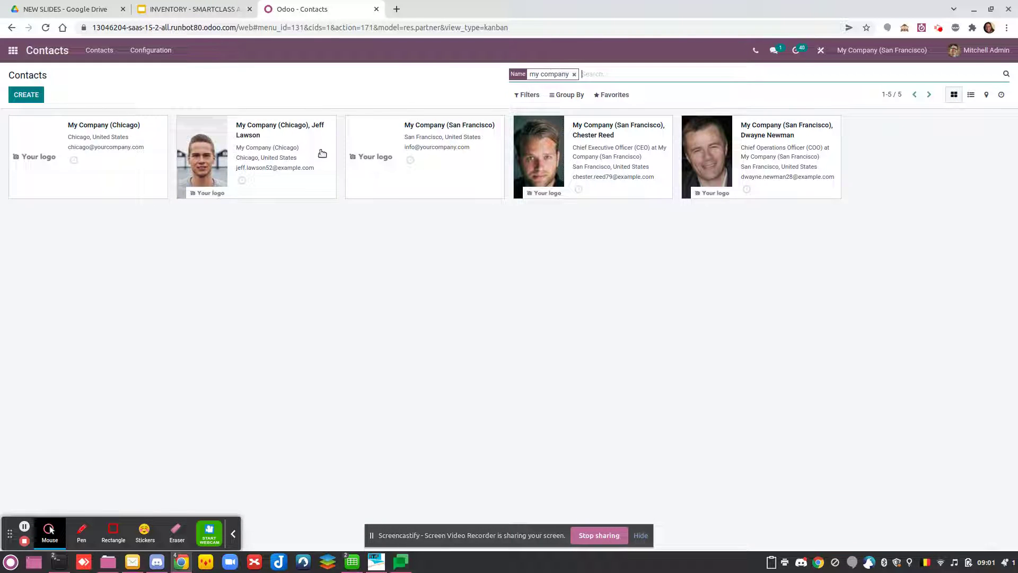
click(460, 169)
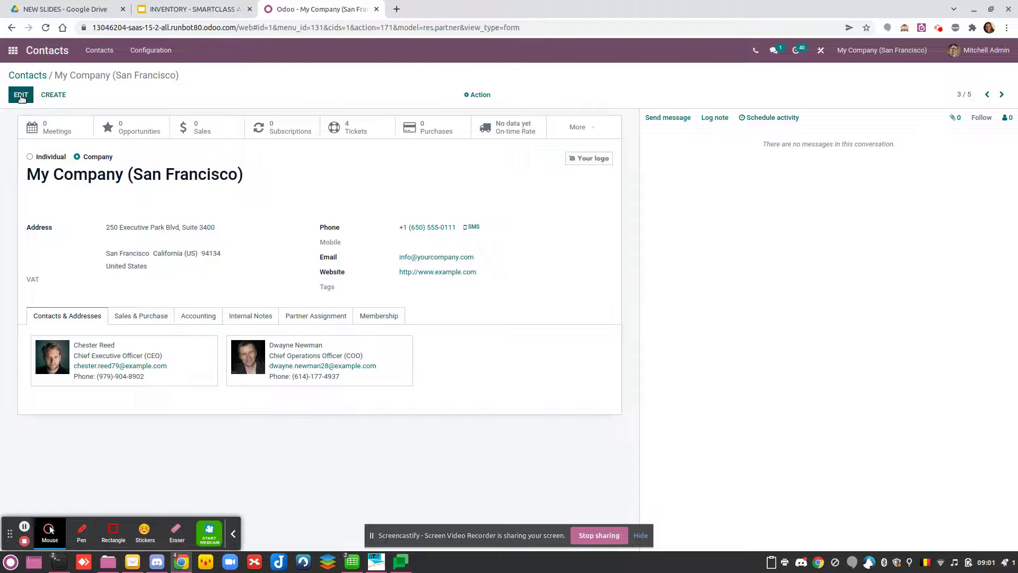
Edit the company contact and add a delivery address with the contact name "Warehouse 2"
click(22, 99)
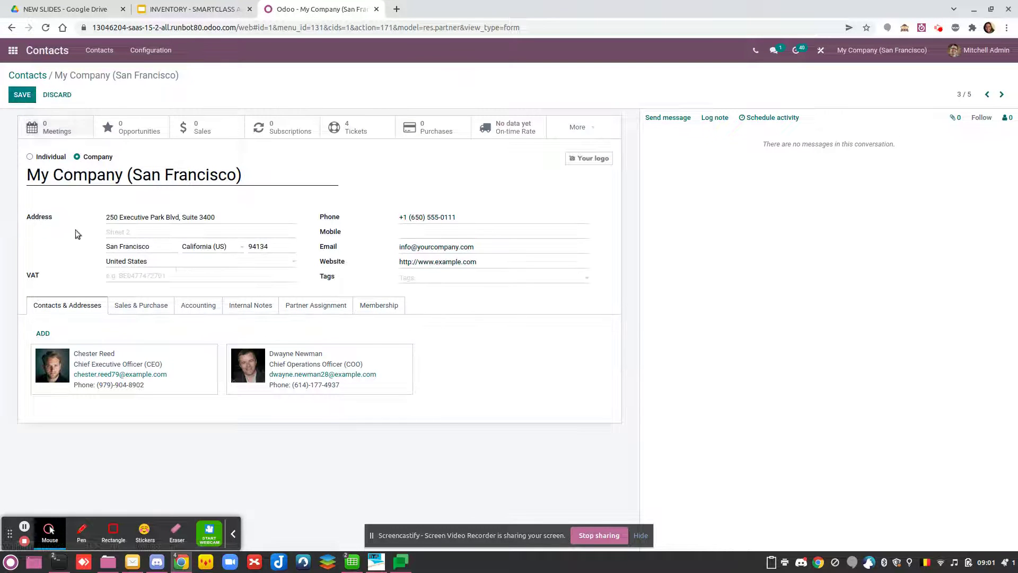
click(42, 333)
click(413, 96)
click(381, 126)
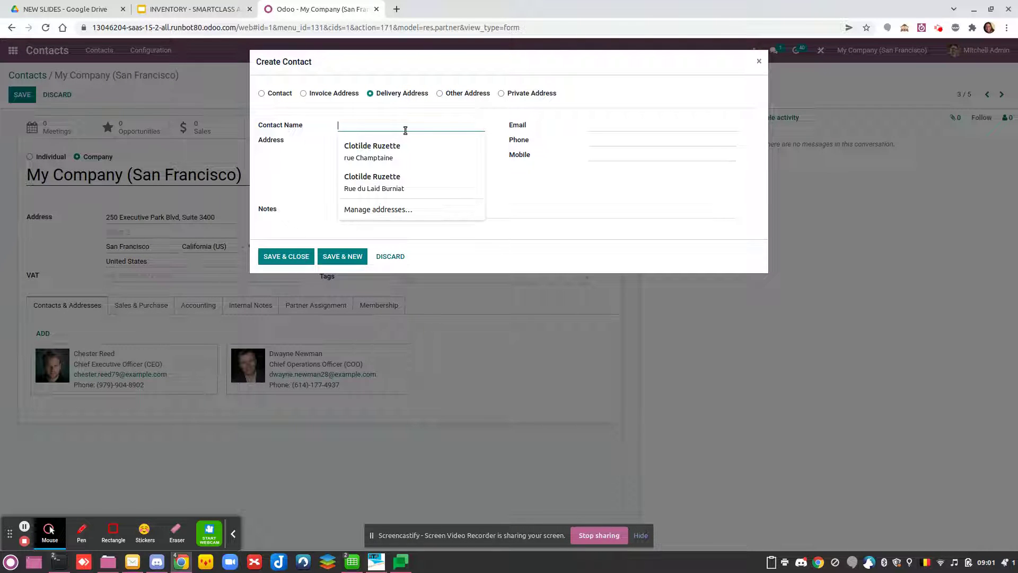
text(Ware)
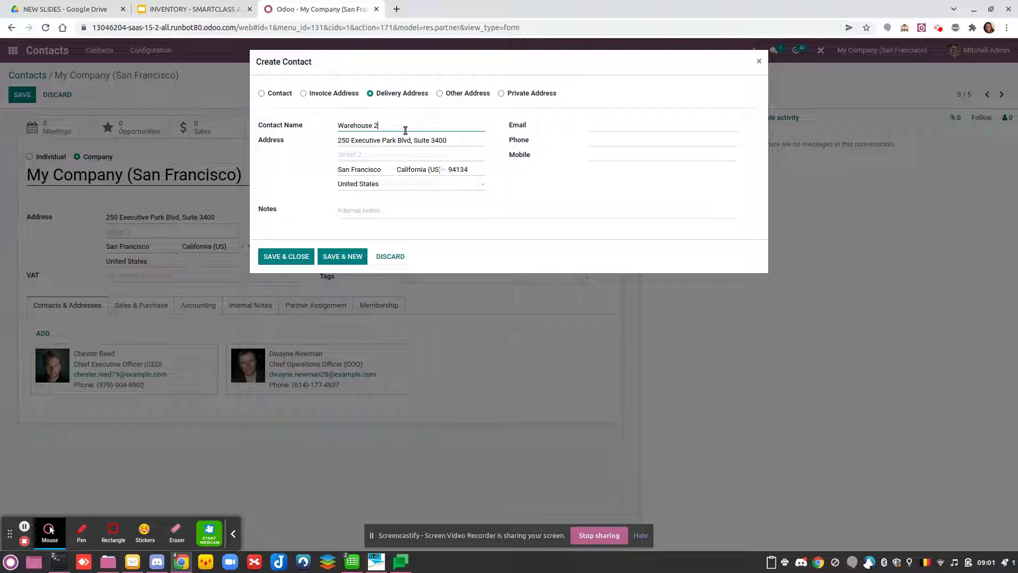
text(house 2)
Change the street number of the Warehouse 2 delivery address, and save both it and the company contact
click(350, 140)
key(BackSpace)
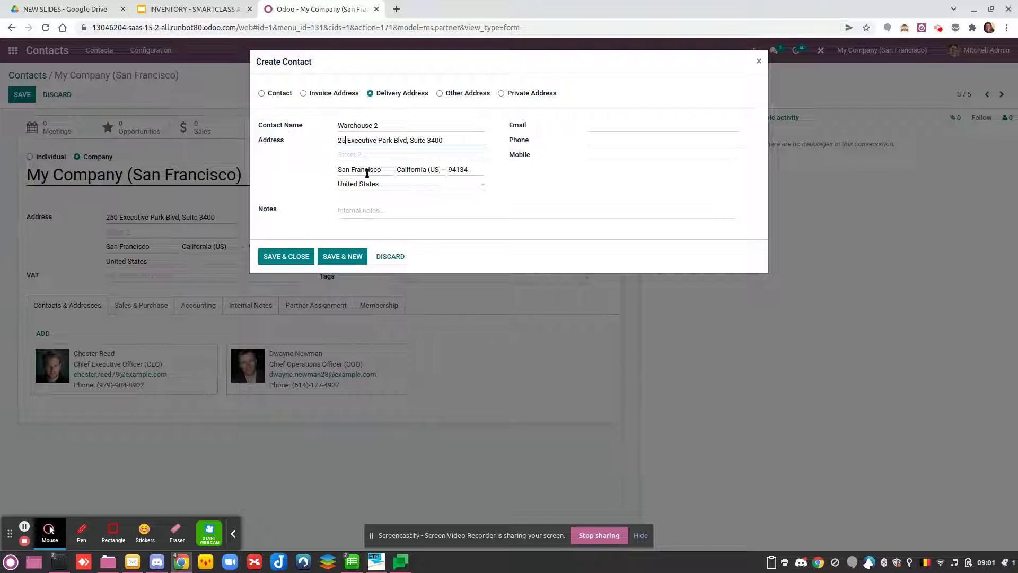
text(2)
click(278, 259)
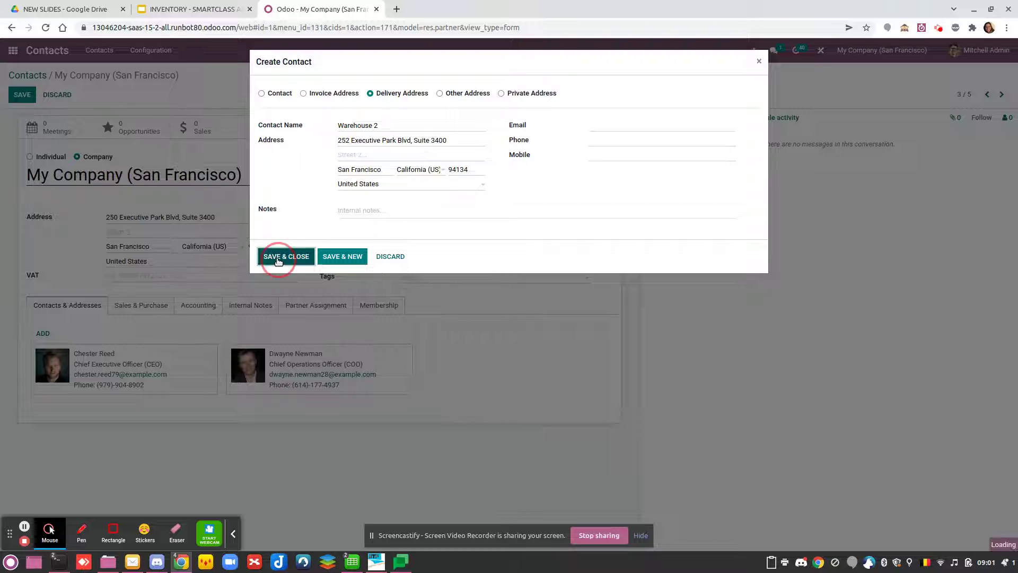
click(24, 94)
Return to the Inventory app's warehouse list and open warehouse # 2
click(13, 51)
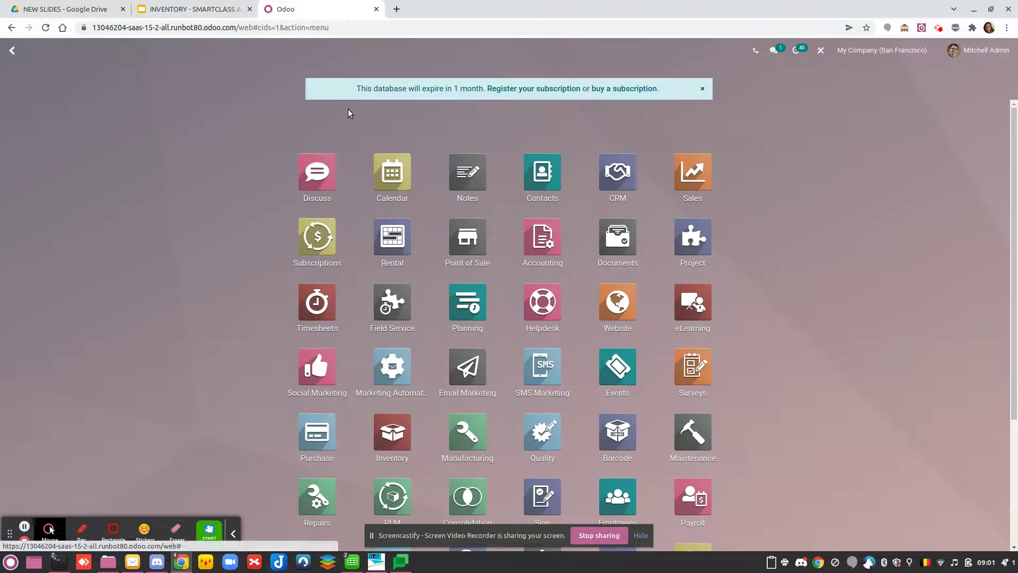
click(398, 432)
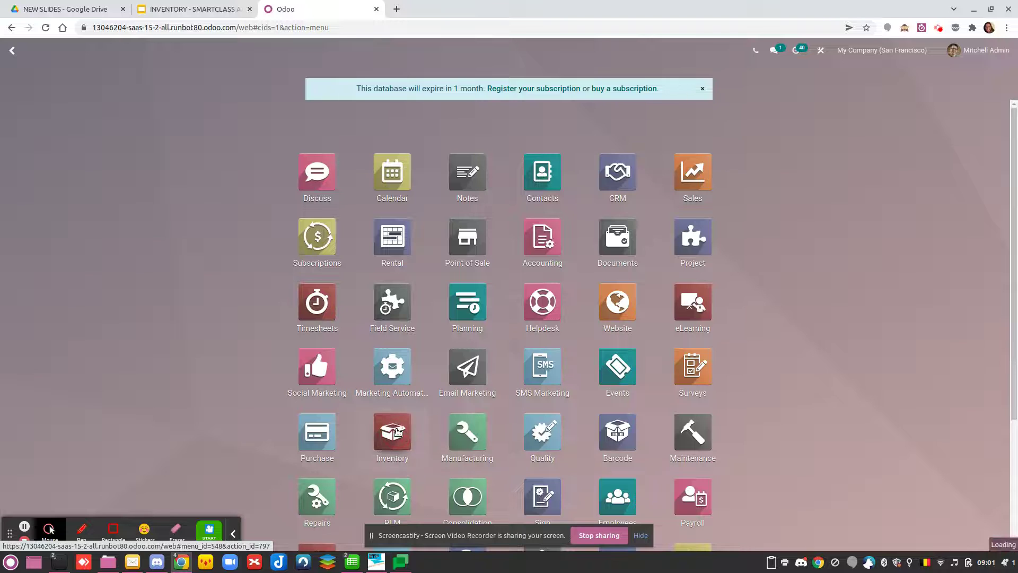
click(294, 50)
click(297, 100)
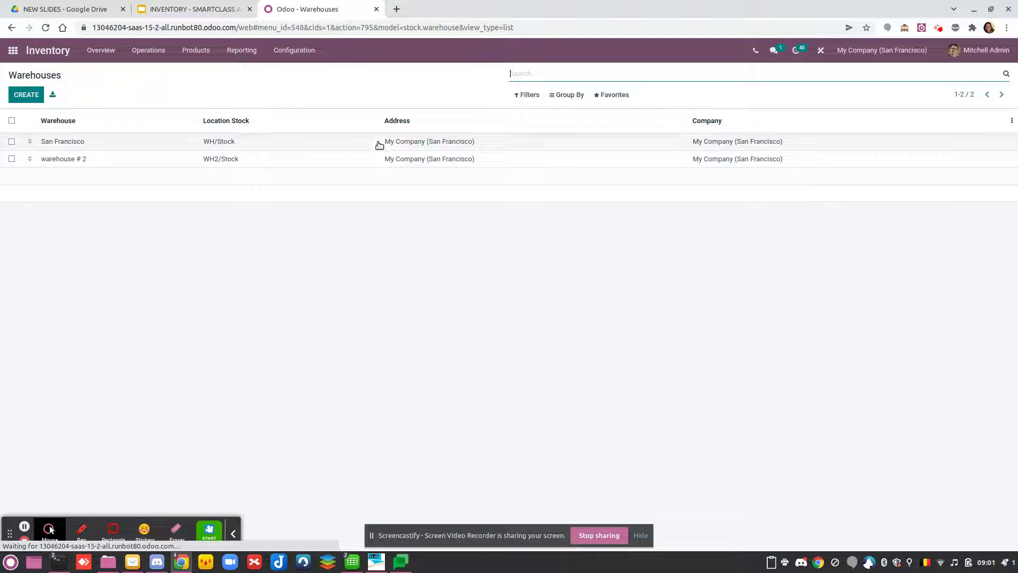
click(291, 160)
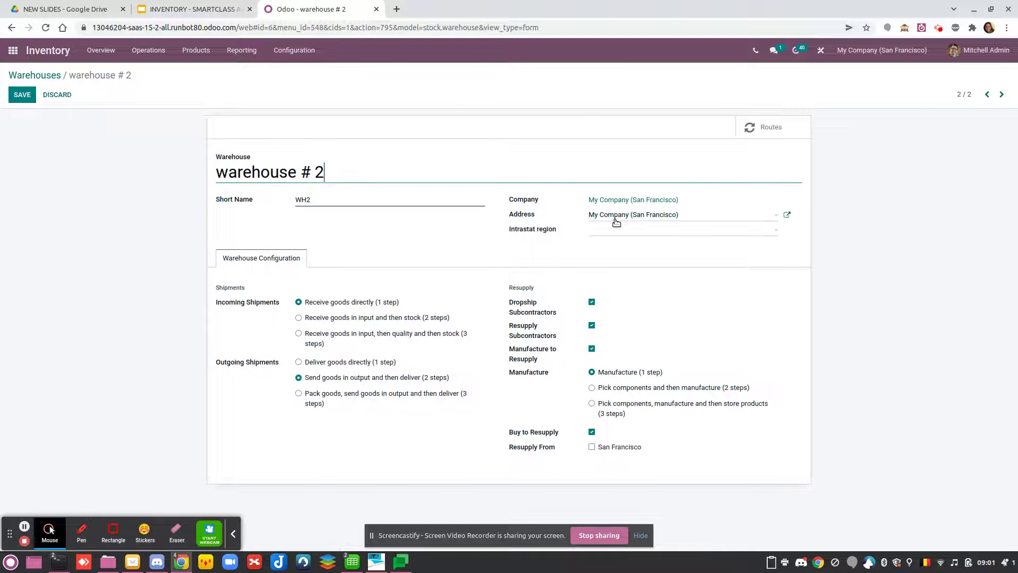
Set warehouse # 2's address to "My Company (San Francisco), Warehouse 2" and save the warehouse
click(610, 221)
drag(678, 215, 666, 214)
click(694, 214)
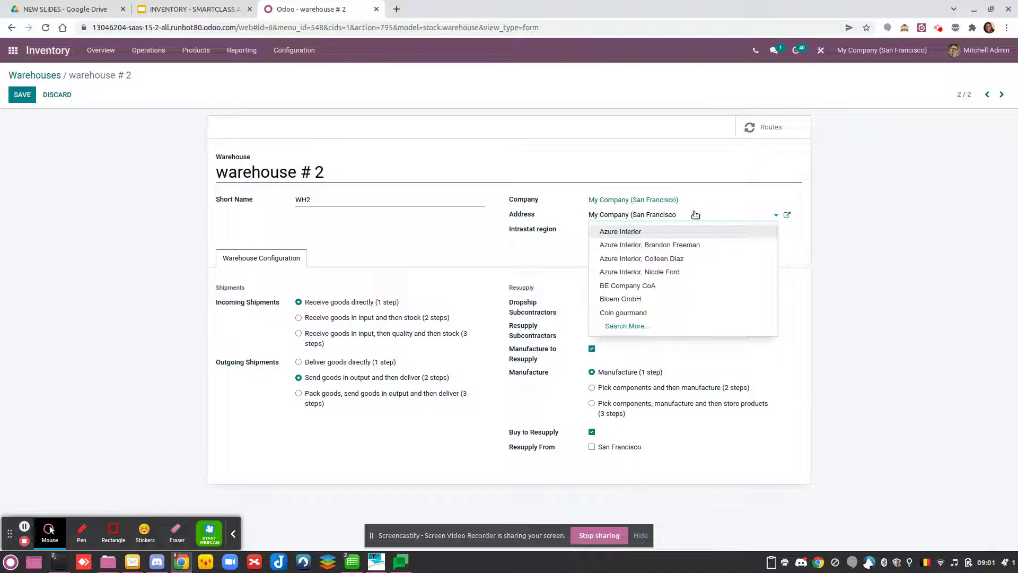
key(BackSpace)
key(BackSpace)
key(BackSpace)
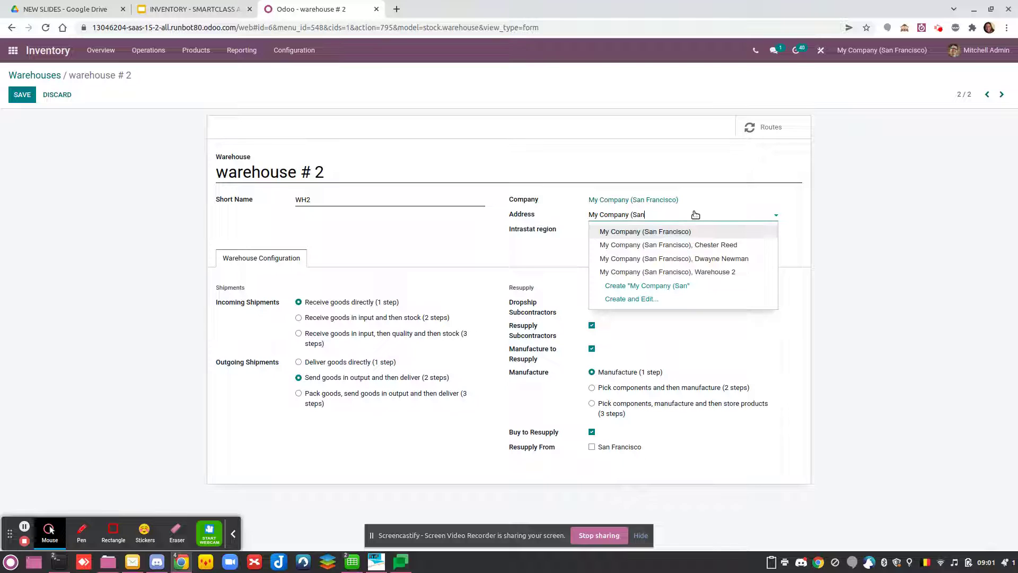
click(707, 272)
click(22, 95)
click(592, 200)
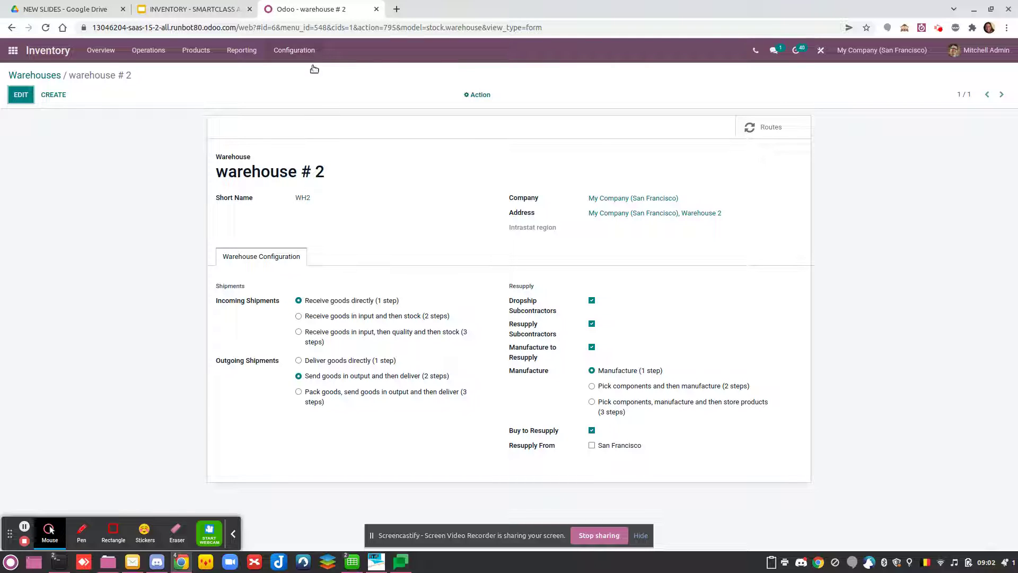
View the list of internal inventory locations, and switch to the "INVENTORY - SMARTCLASS ADVANCED 2022" presentation in Google Slides
click(301, 56)
click(297, 114)
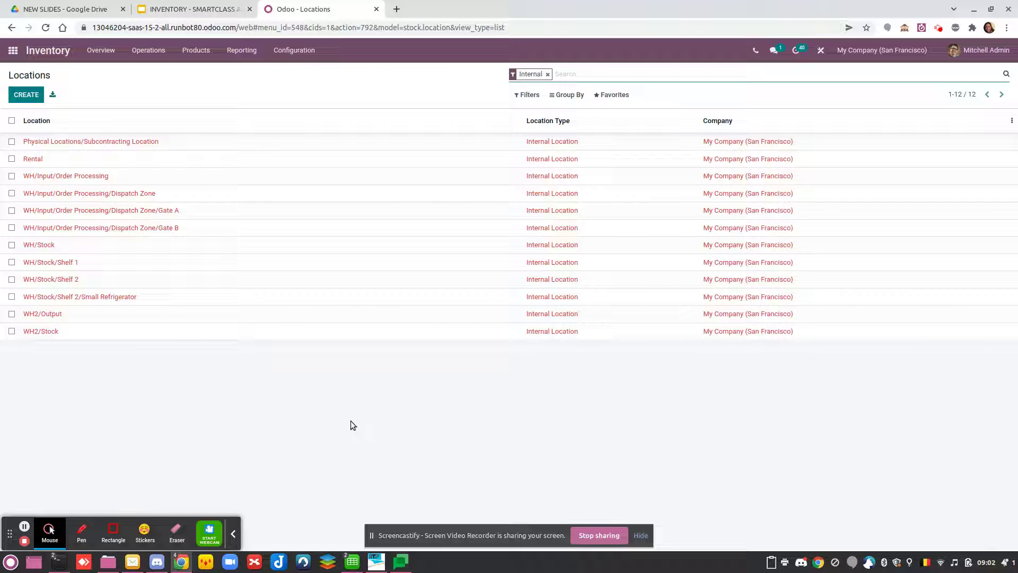
click(212, 11)
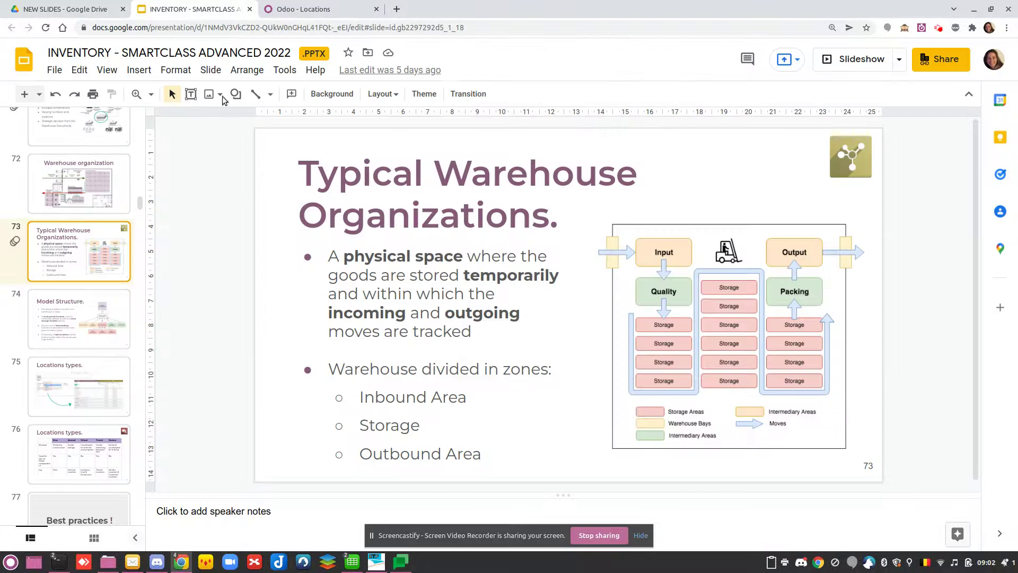
Present the slideshow from the "Typical Warehouse Organizations" slide
click(842, 62)
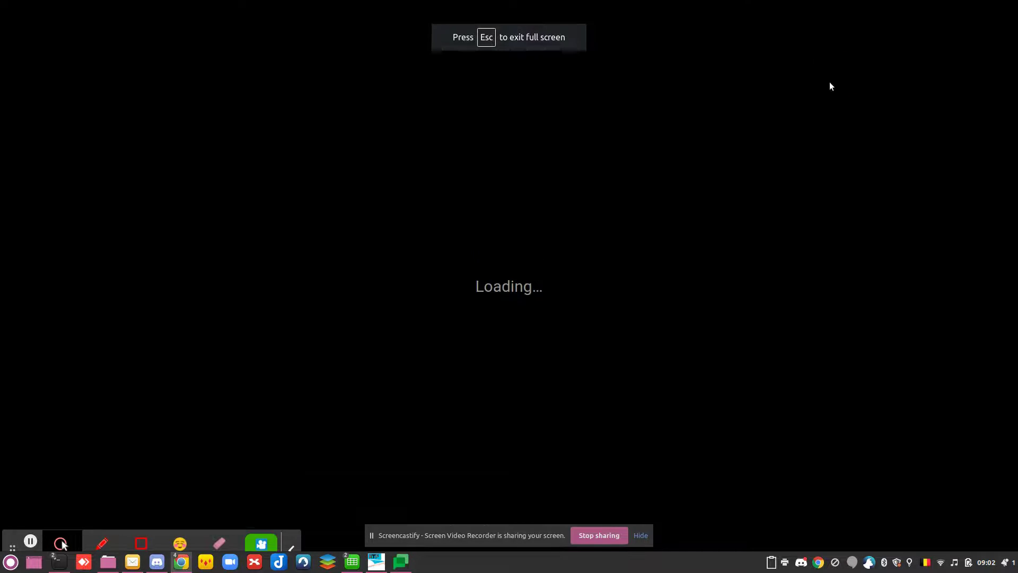
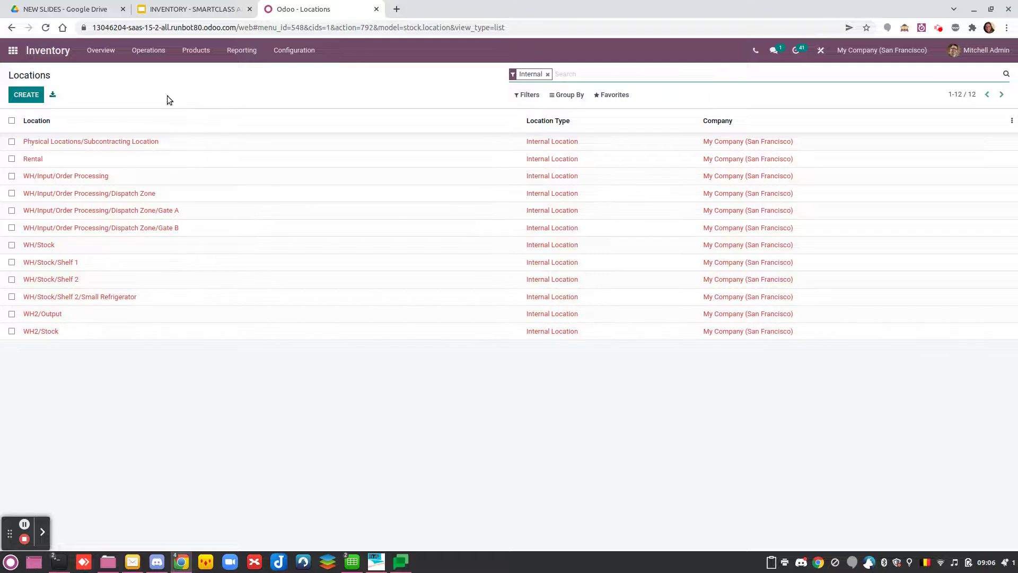
Reopen the warehouse locations list in Odoo Inventory, view the WH/Stock location's details, and return to the list
click(197, 50)
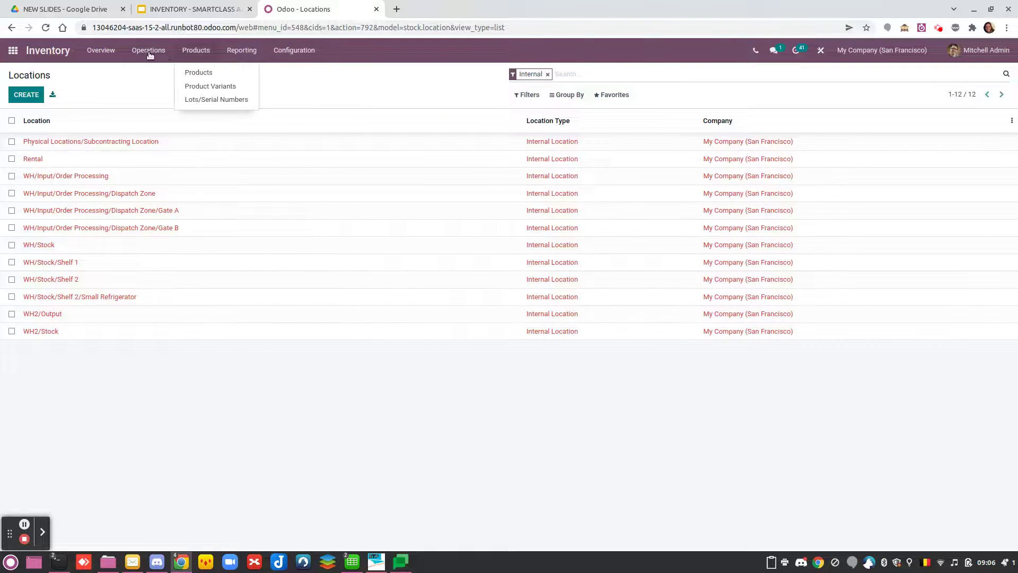
mouse_move(295, 50)
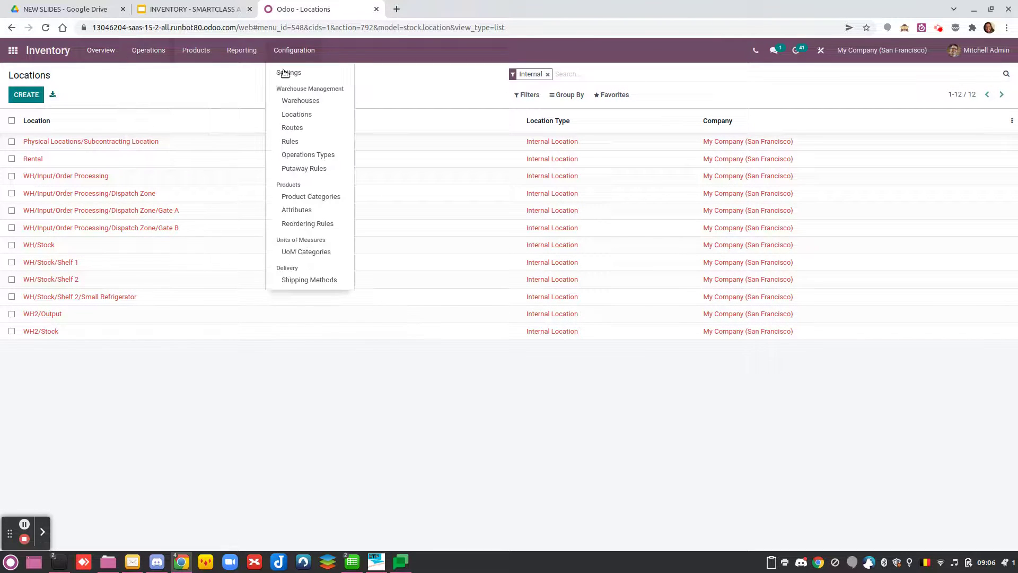
click(295, 118)
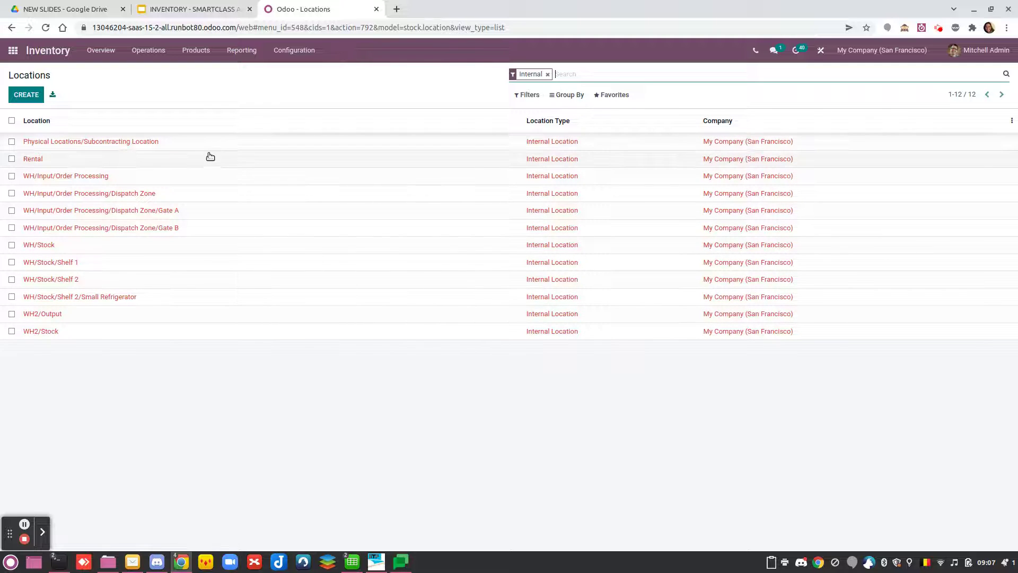
click(202, 249)
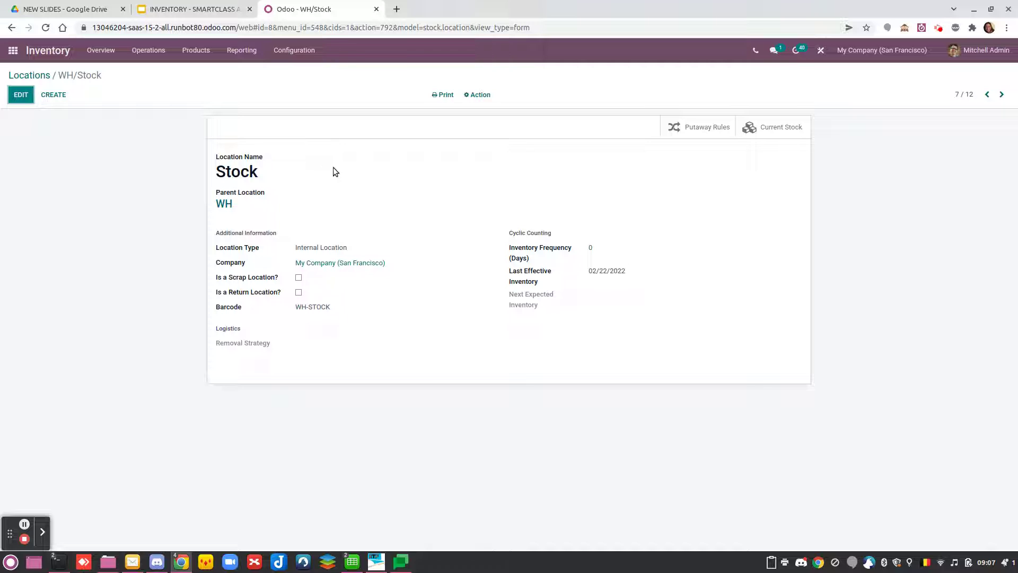
click(47, 77)
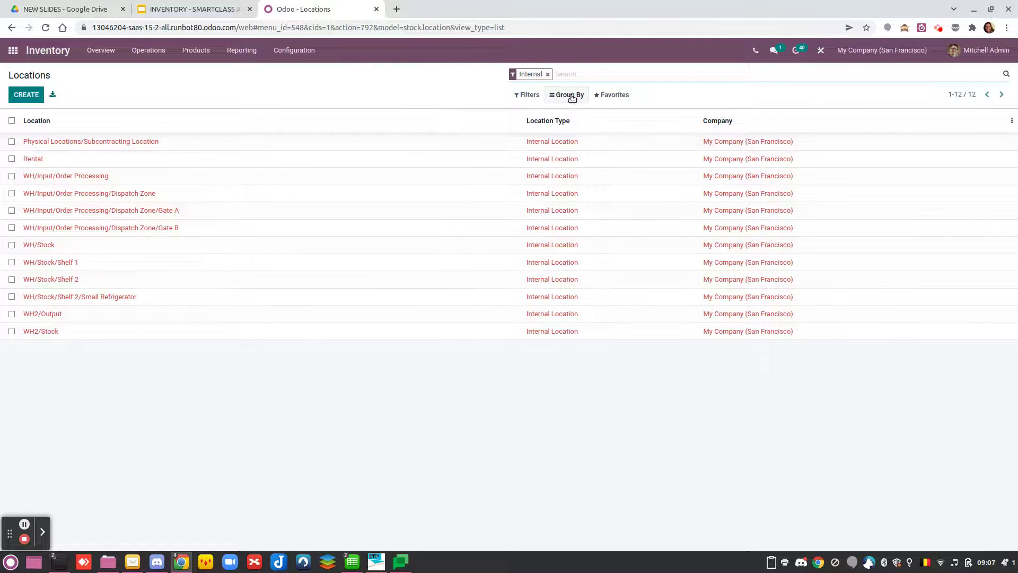
Remove the Internal filter from the locations list and group all locations by Location Type
click(549, 74)
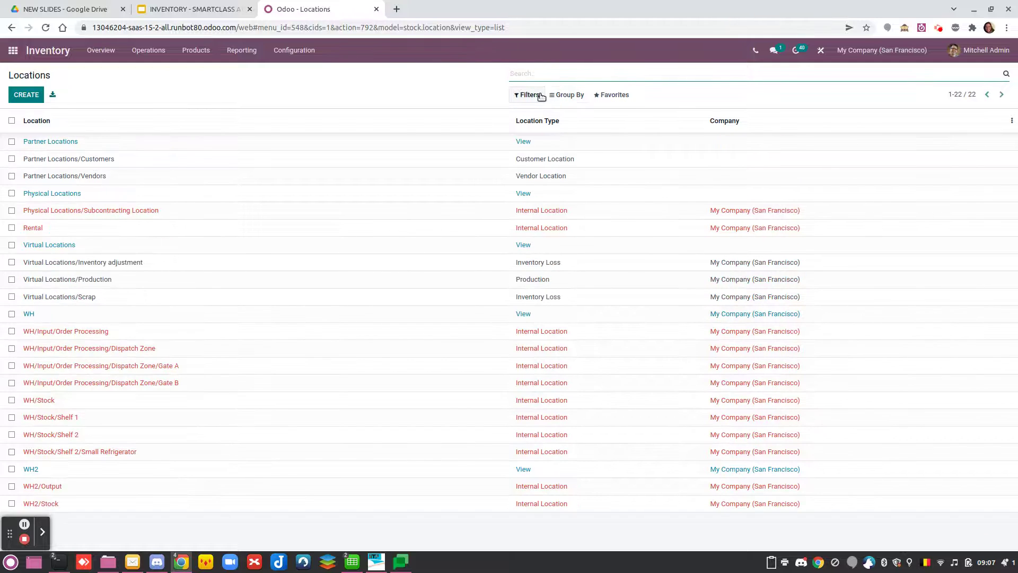
click(563, 97)
click(609, 116)
click(647, 116)
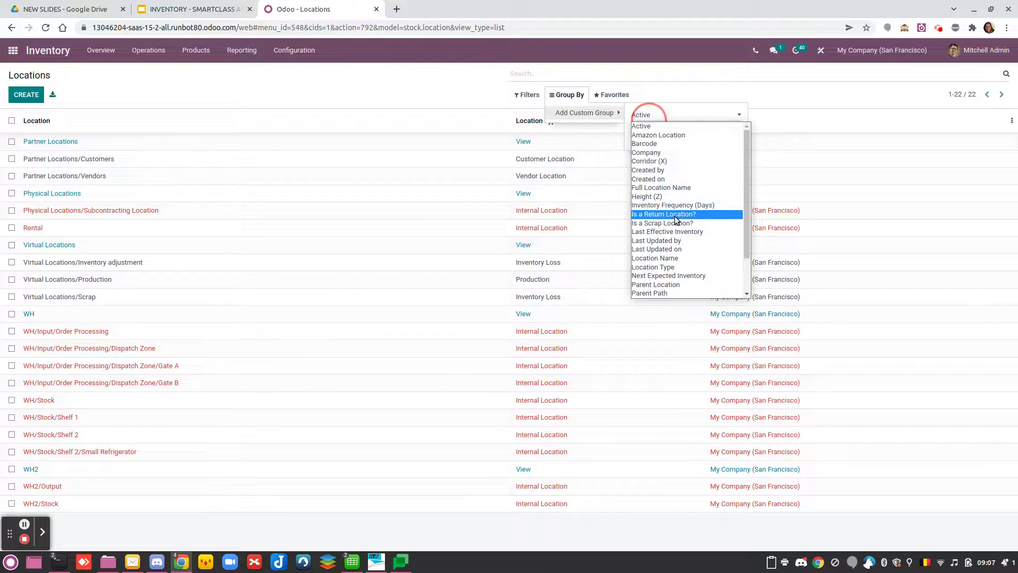
scroll(670, 293, down, 2)
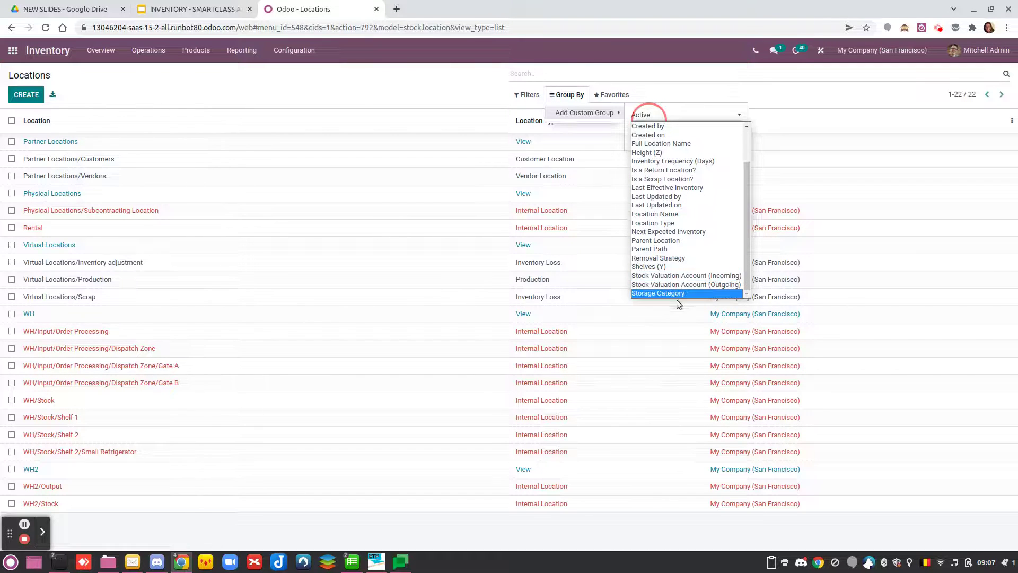
click(682, 293)
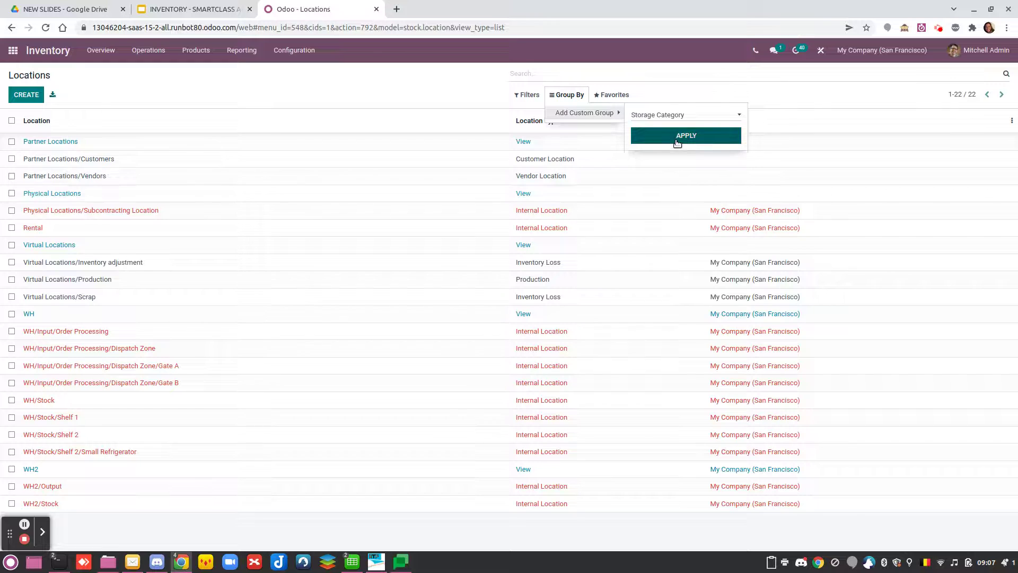
click(702, 122)
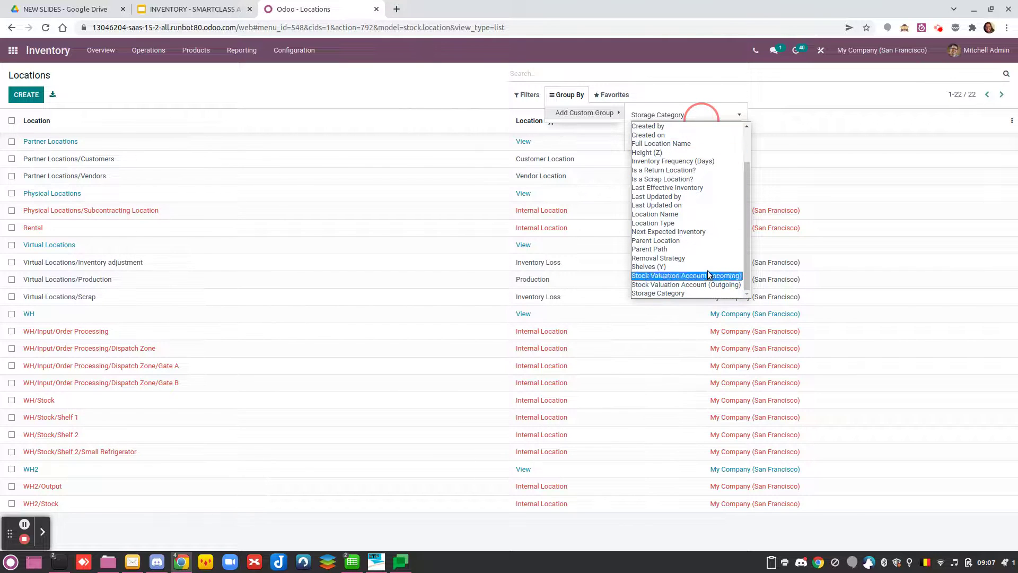
click(707, 223)
click(690, 139)
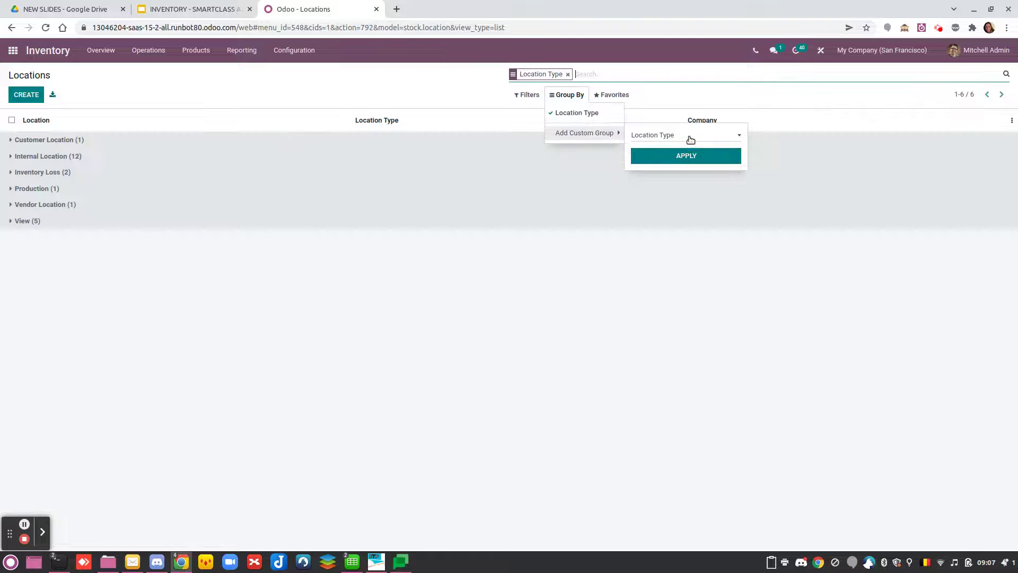
click(231, 317)
Expand the View, Customer Location, Vendor Location, Inventory Loss, Production and Internal Location groups to examine the locations in each
click(57, 221)
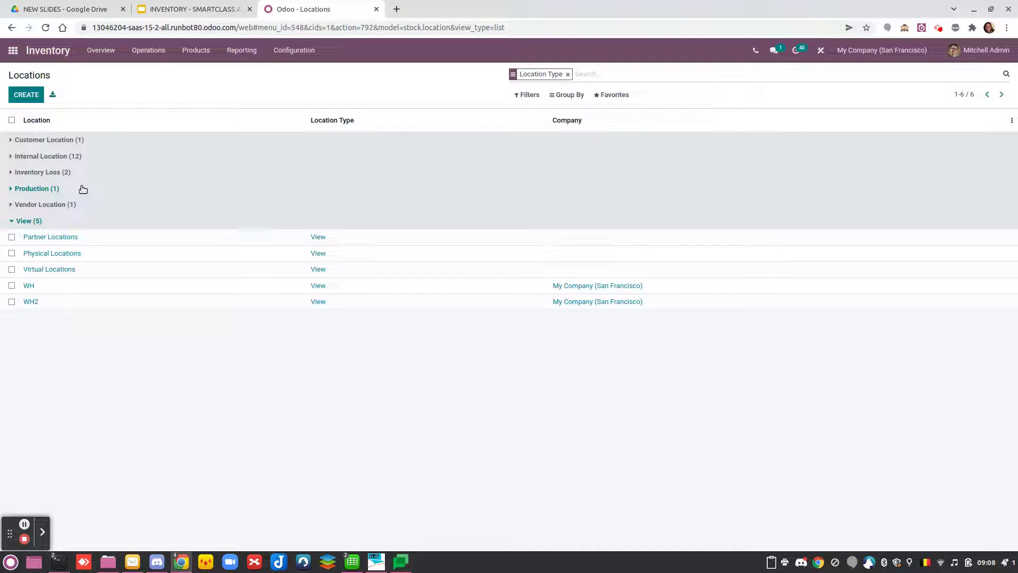
click(73, 141)
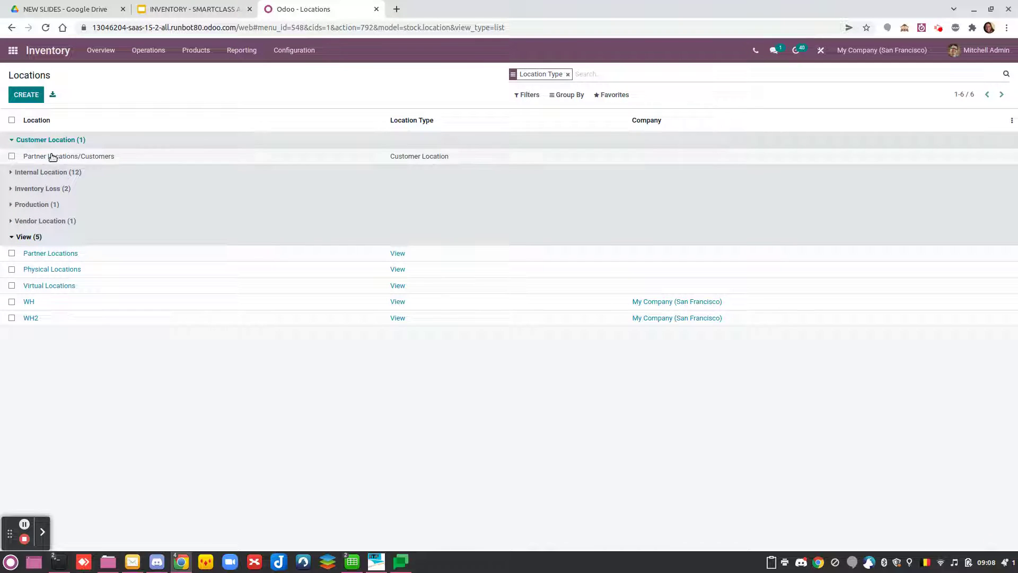
click(62, 221)
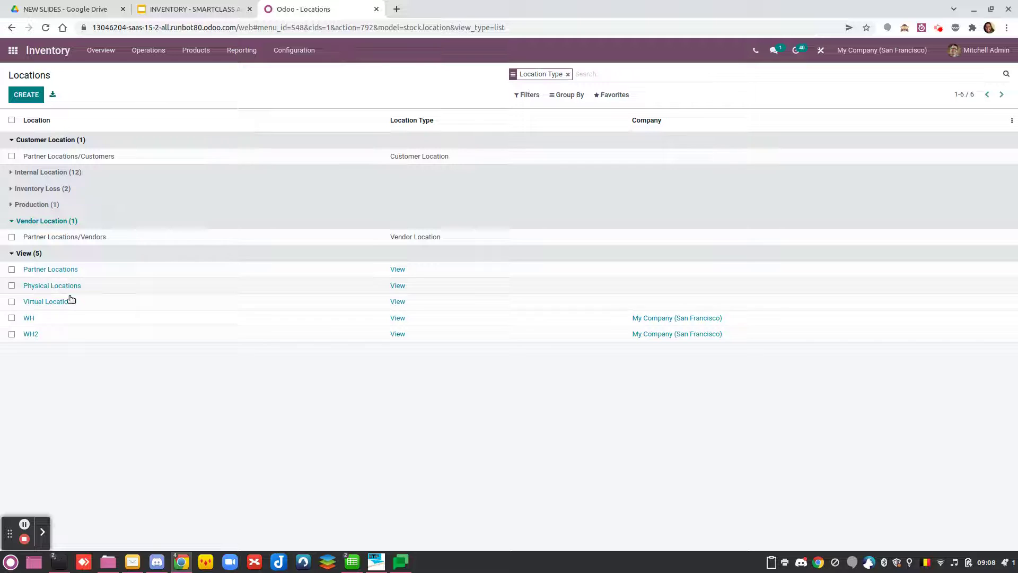
click(59, 189)
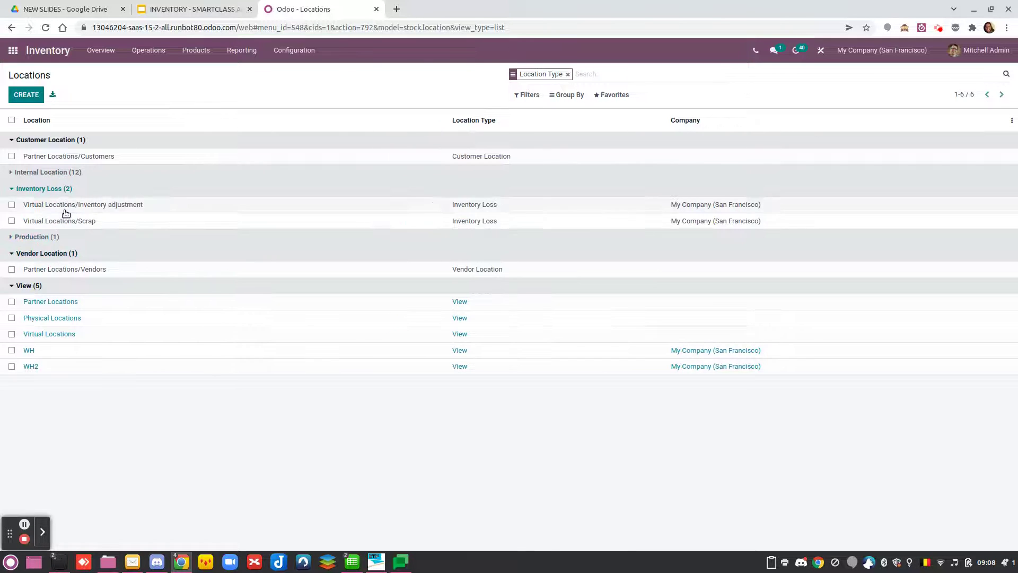
click(69, 237)
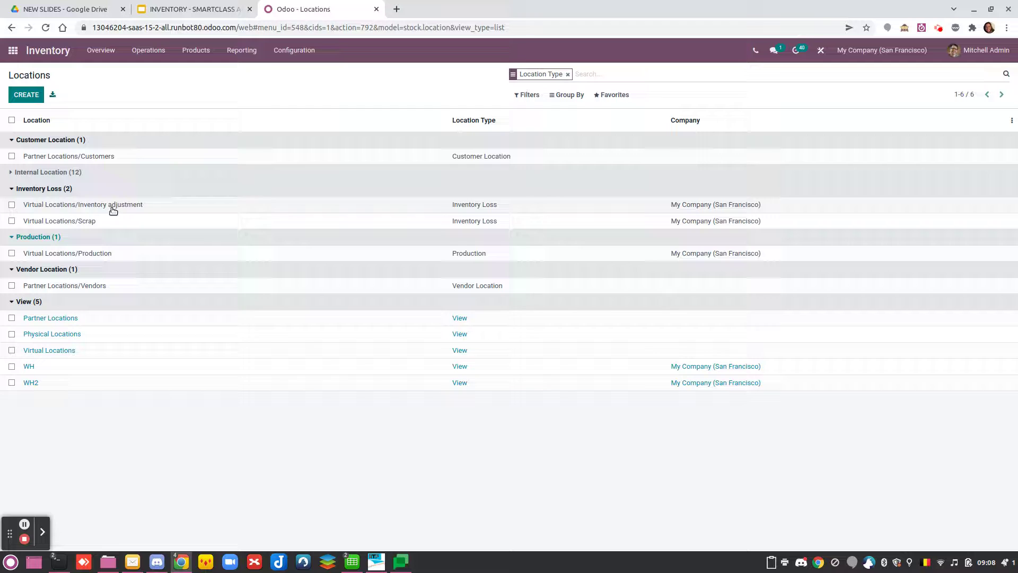
click(93, 174)
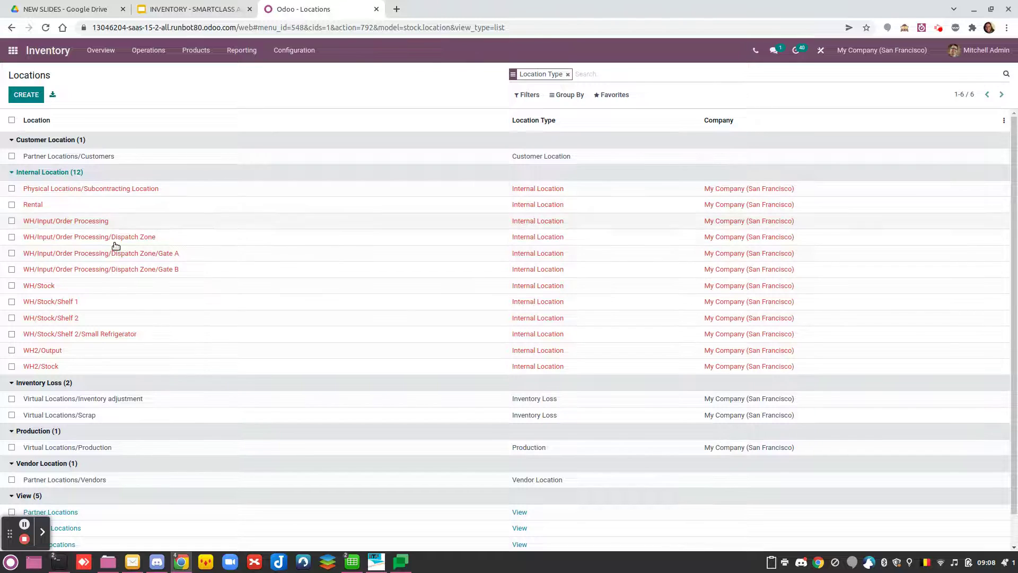
scroll(114, 357, down, 1)
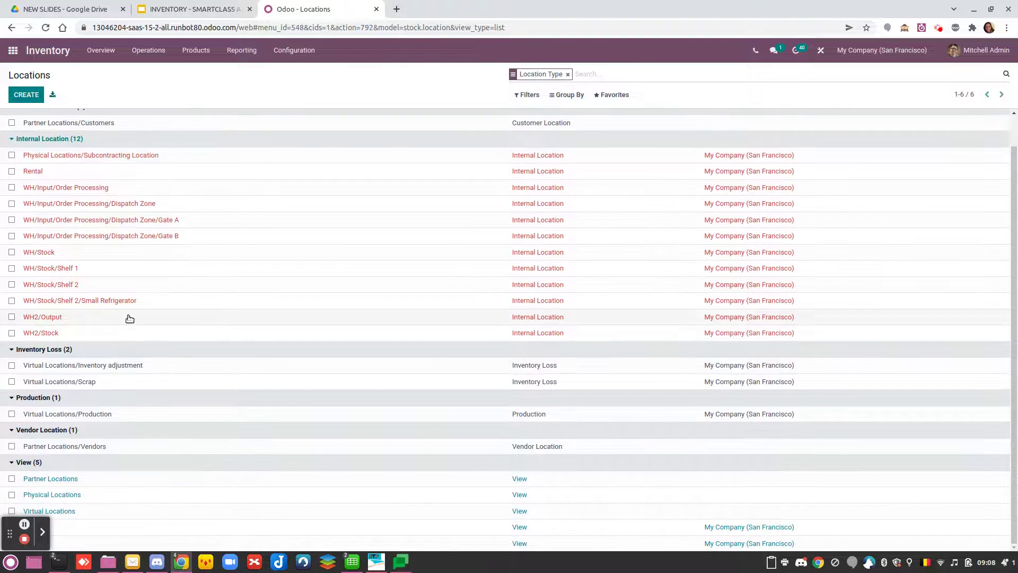
scroll(129, 318, up, 1)
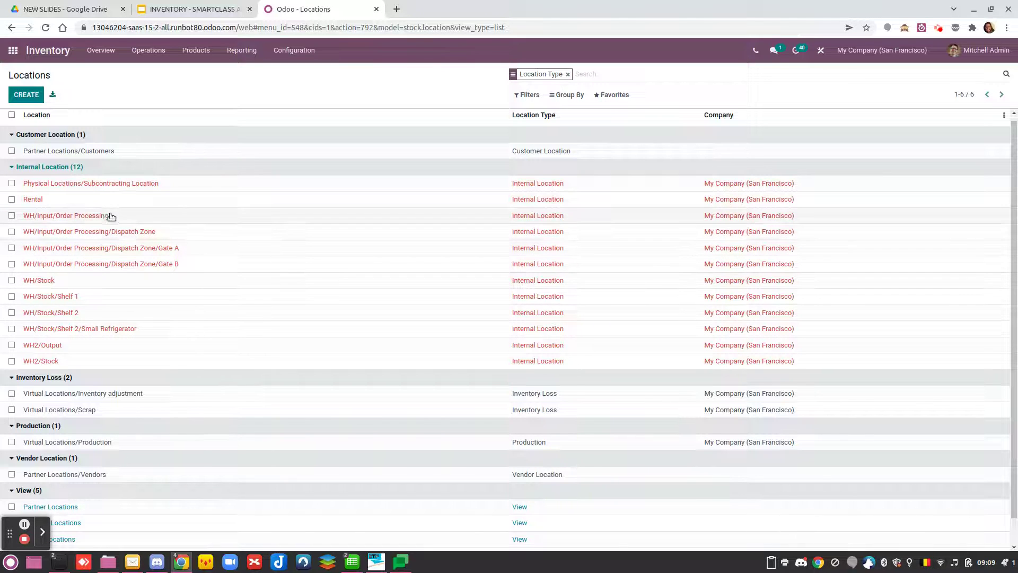
Open WH/Stock for editing, review its Location Type and Removal Strategy options, and save the location without changing them
click(125, 282)
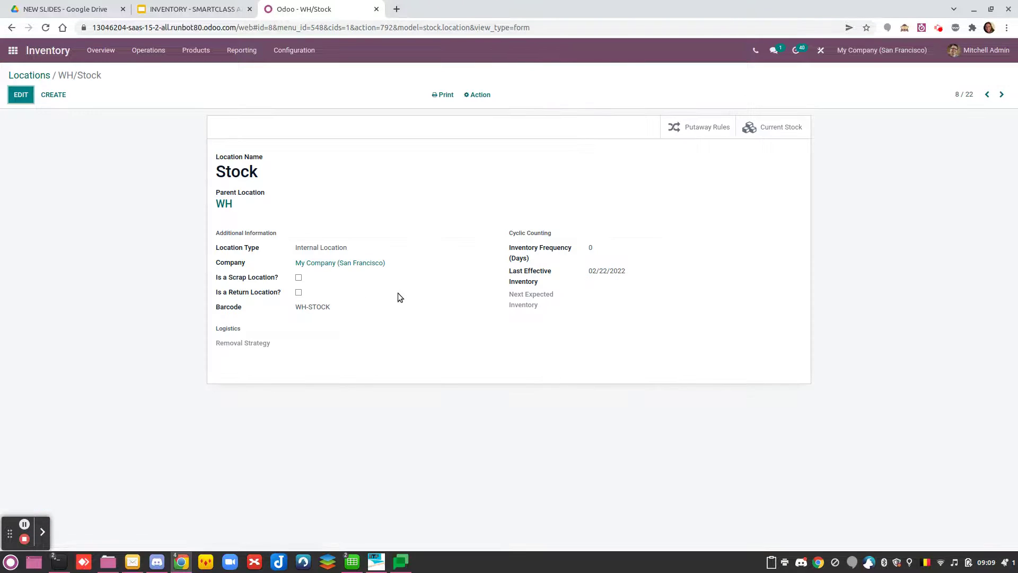
click(19, 97)
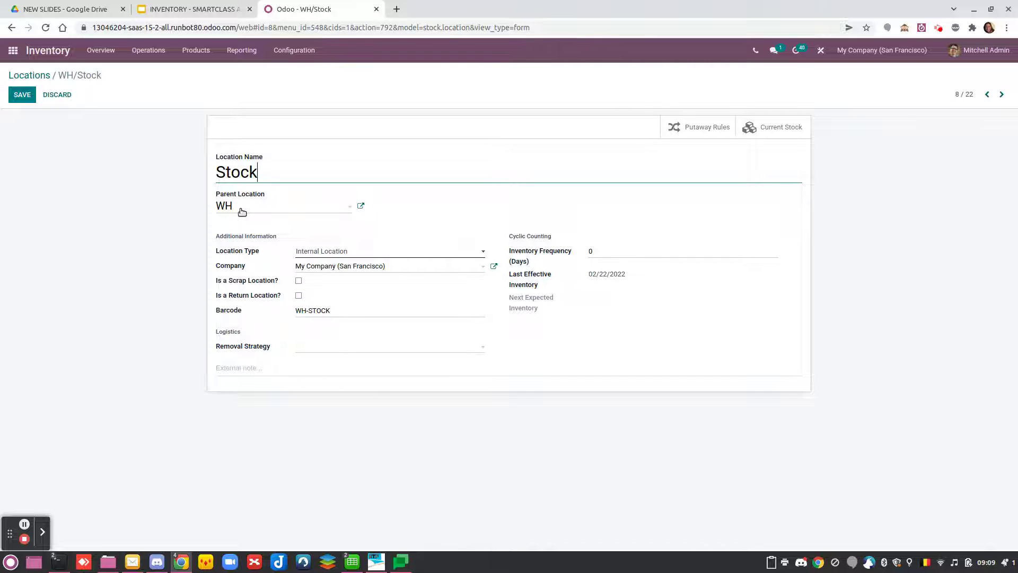
click(347, 252)
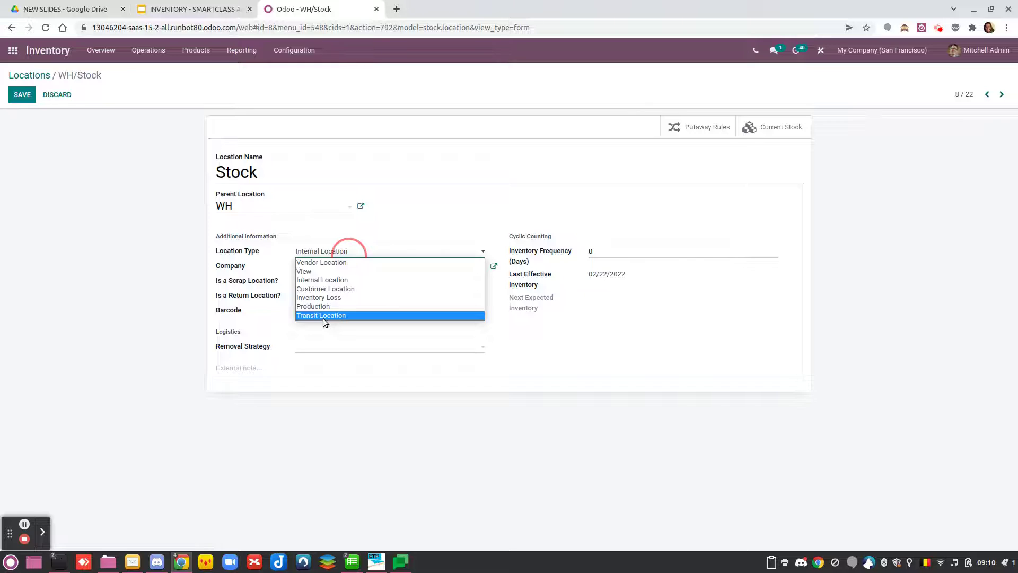
click(375, 348)
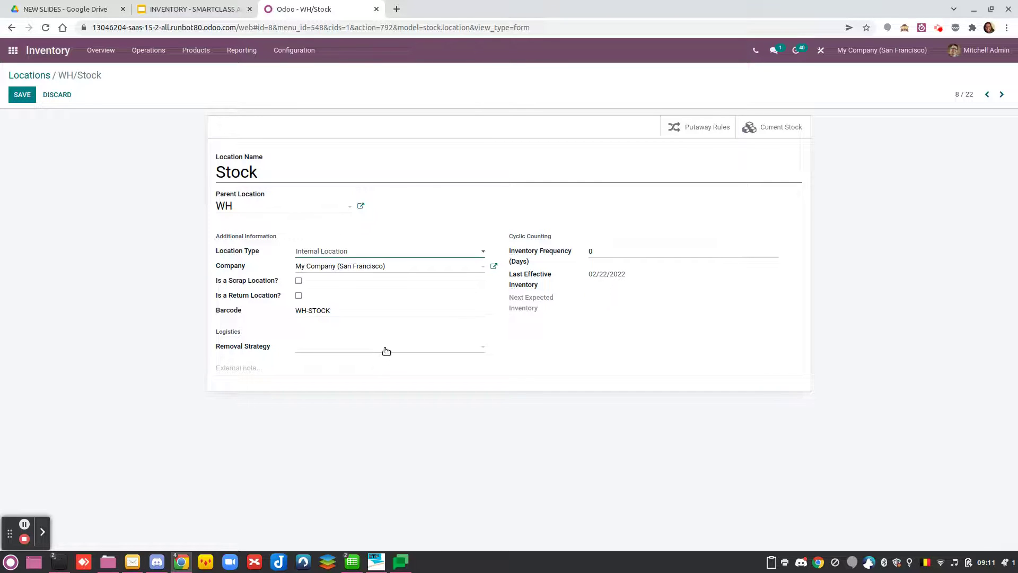
click(314, 350)
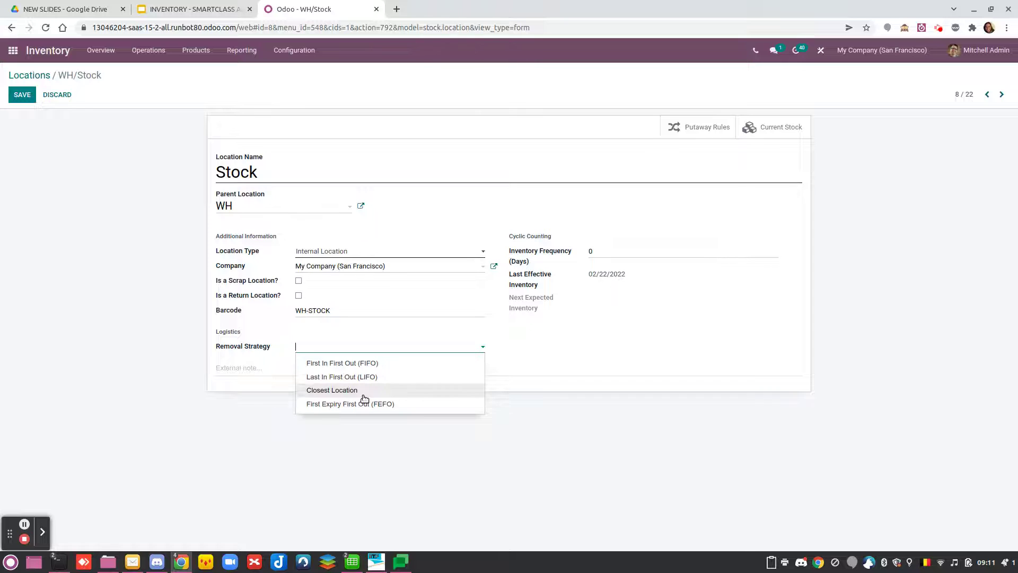
click(556, 338)
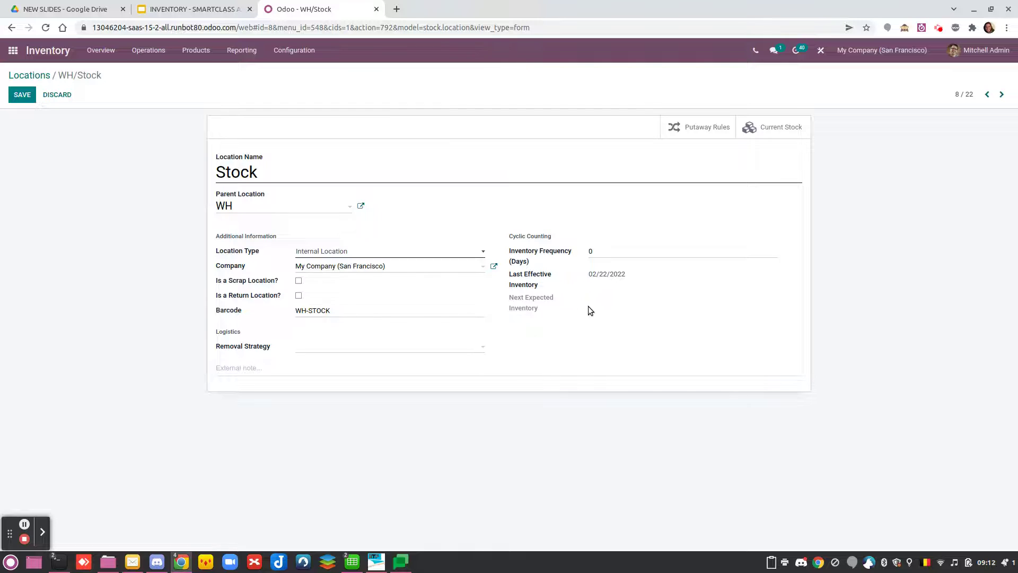
click(30, 99)
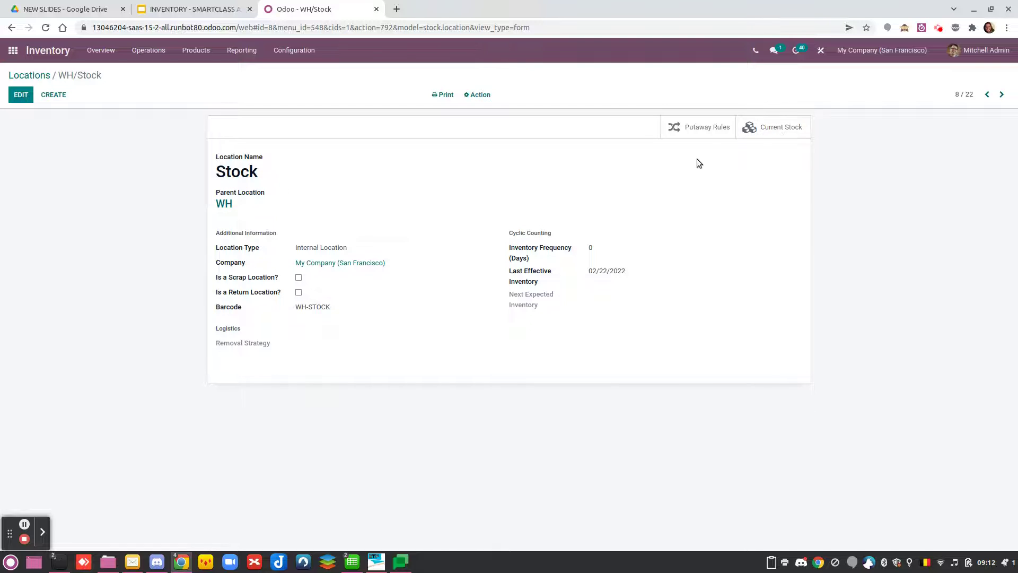
View the current stock held in WH/Stock and return to the location's form
click(764, 133)
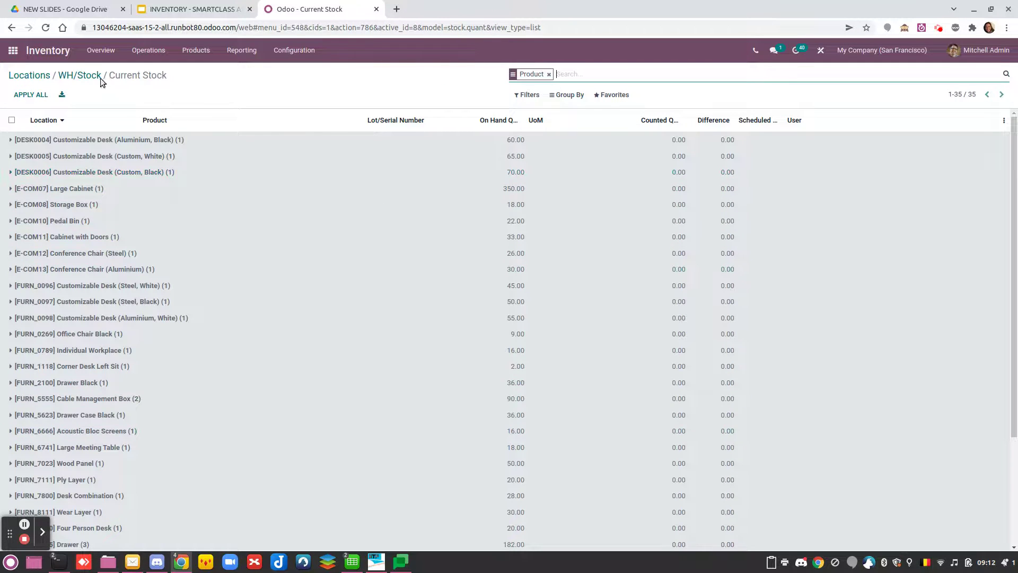
click(82, 76)
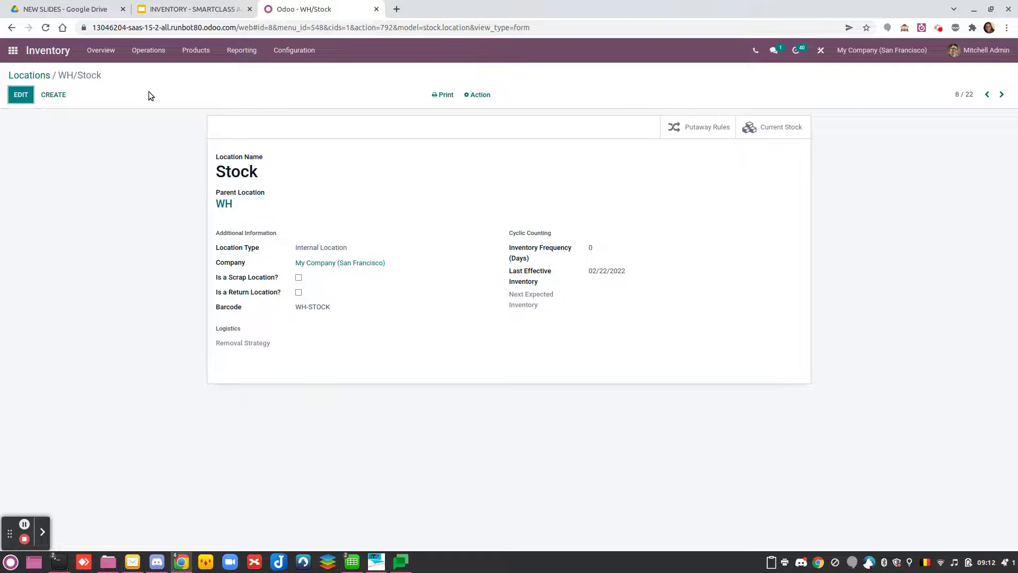
Start a new location named Zone A with WH/Stock as its parent location
click(52, 95)
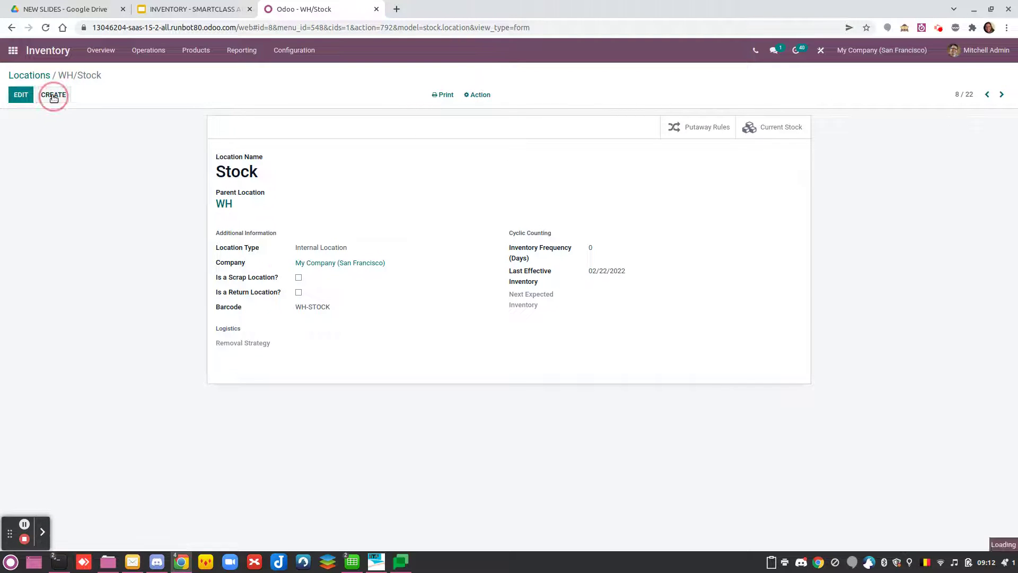
text(Zoe)
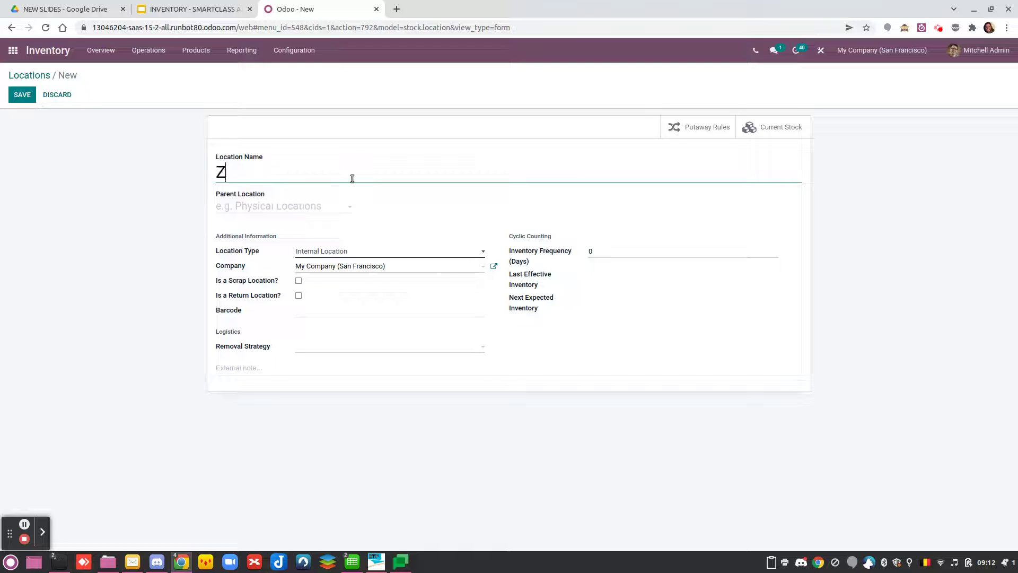
key(BackSpace)
key(BackSpace)
text(ne A)
click(300, 211)
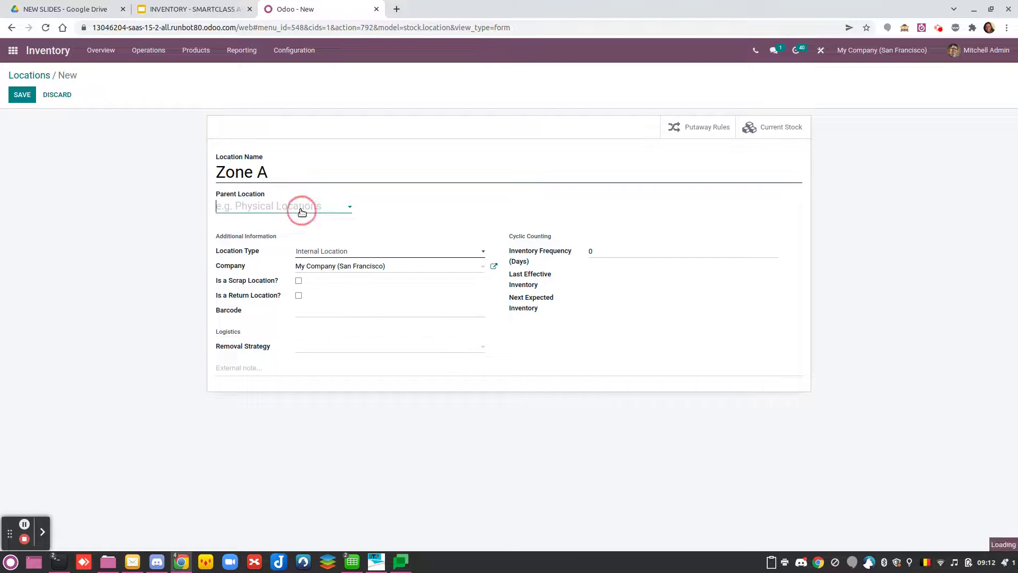
text(stock)
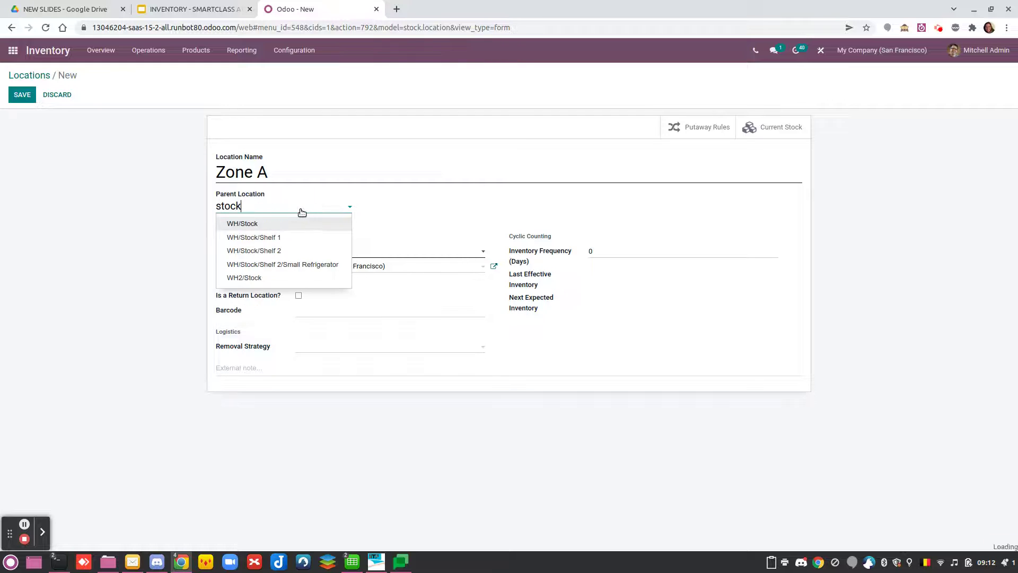
click(297, 226)
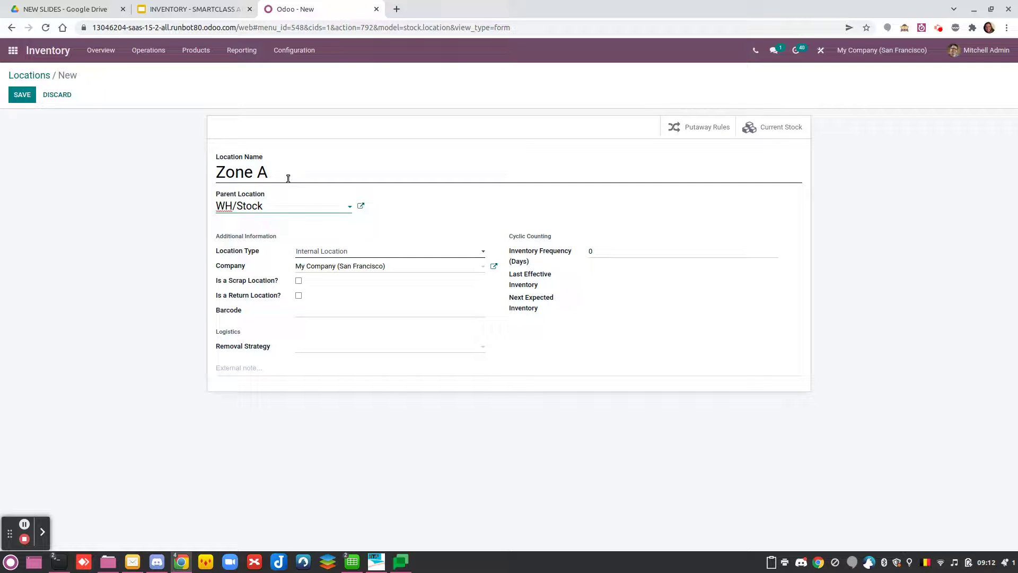
Rename the new location Return and change its parent location to WH
drag(284, 172, 102, 166)
text(Retourn)
key(BackSpace)
key(BackSpace)
key(BackSpace)
key(BackSpace)
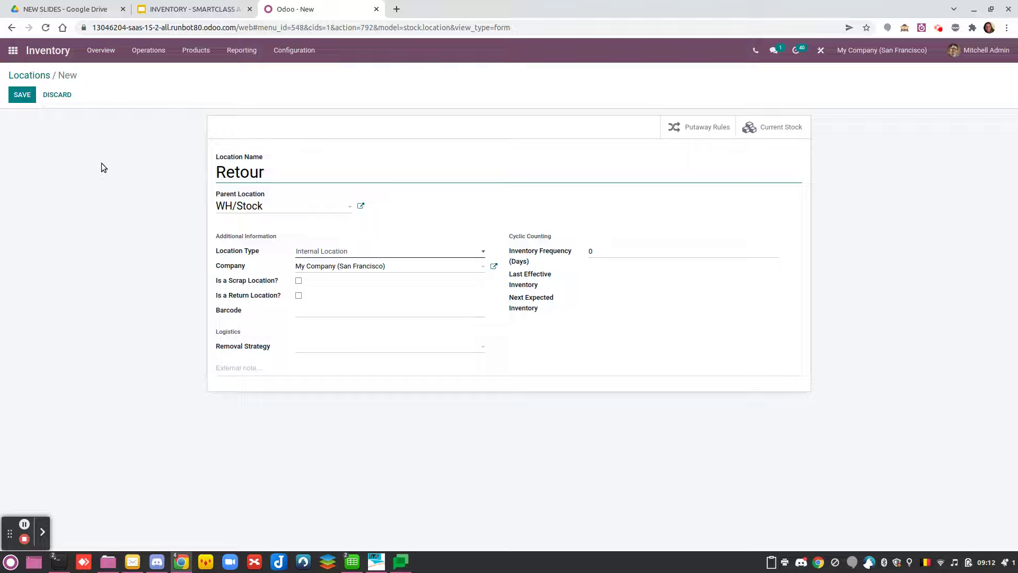
text(urn)
double_click(253, 206)
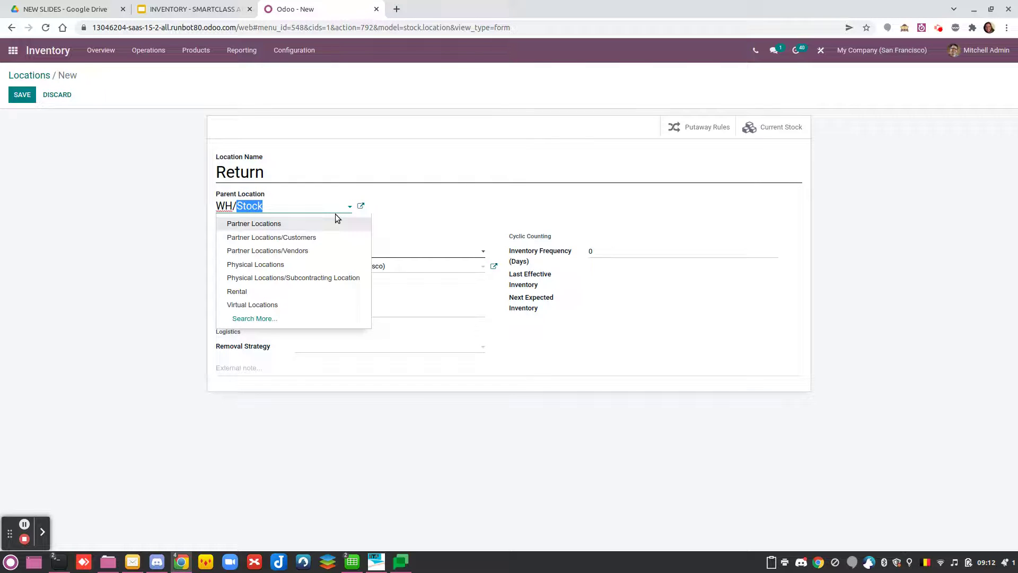
key(BackSpace)
key(BackSpace)
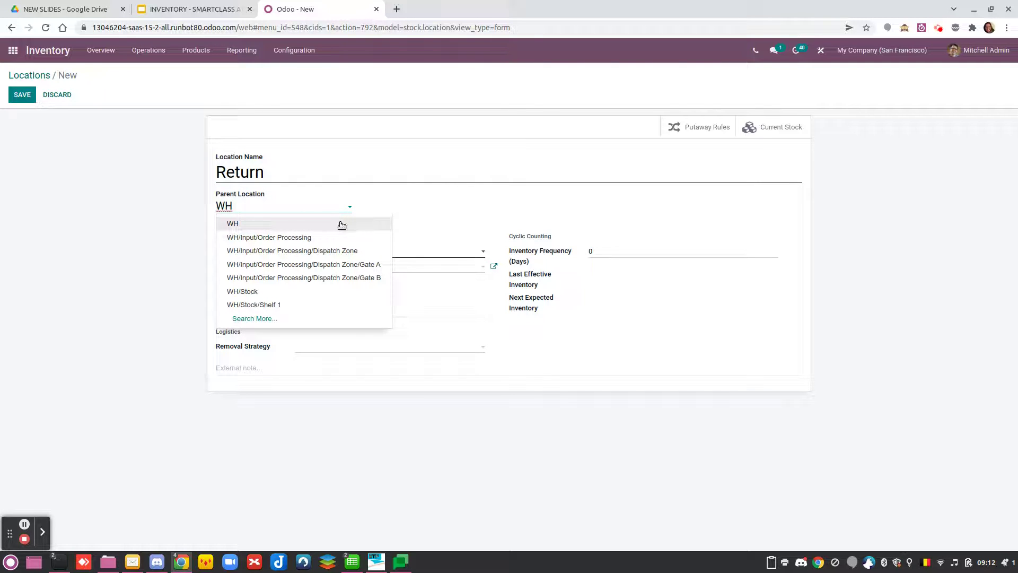
click(341, 224)
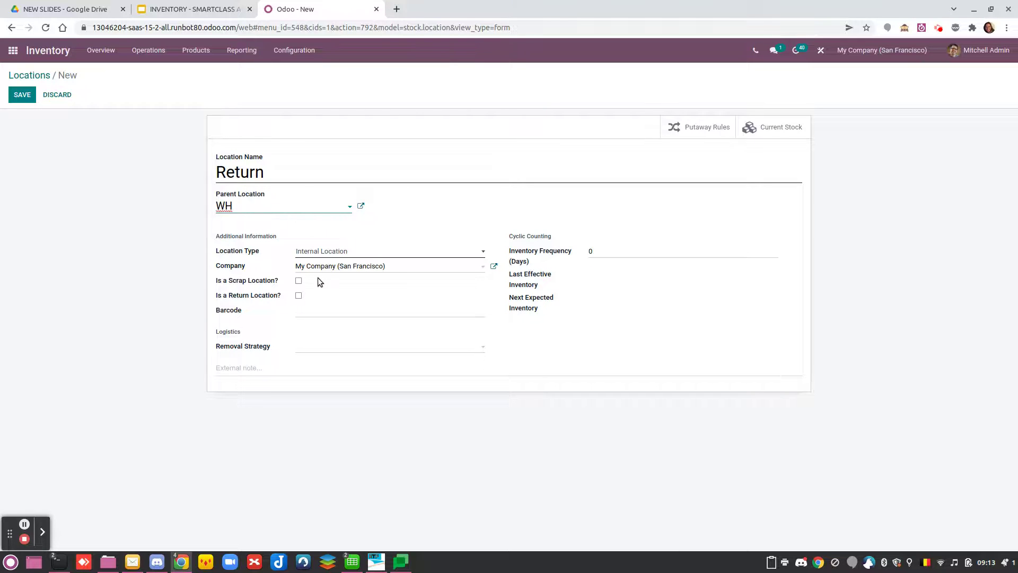
Mark the Return location as a return location, set its barcode to RETURN, and save it
click(298, 296)
click(298, 312)
text(Re)
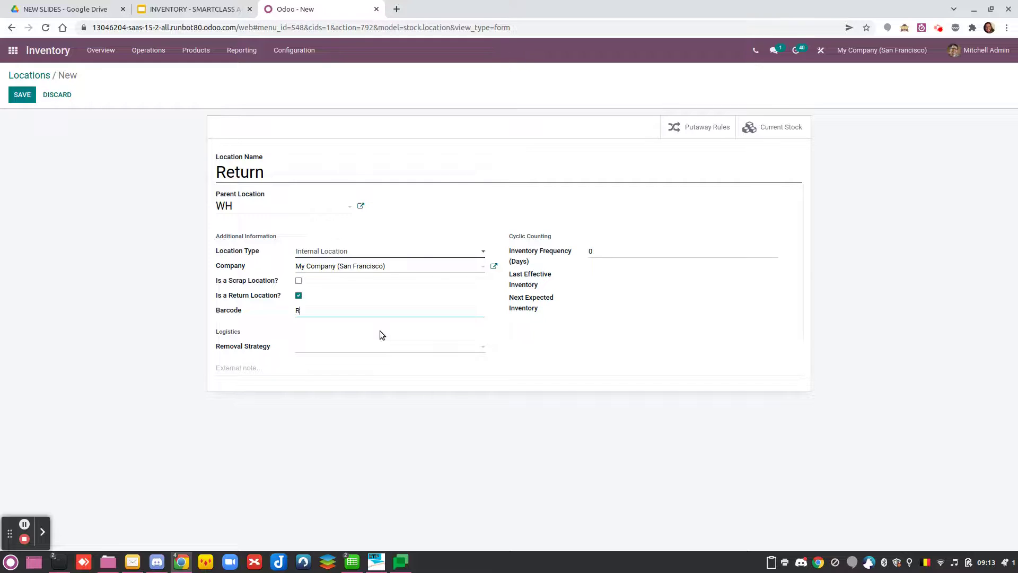
key(BackSpace)
text(et)
key(BackSpace)
key(BackSpace)
text(ETURN)
click(35, 100)
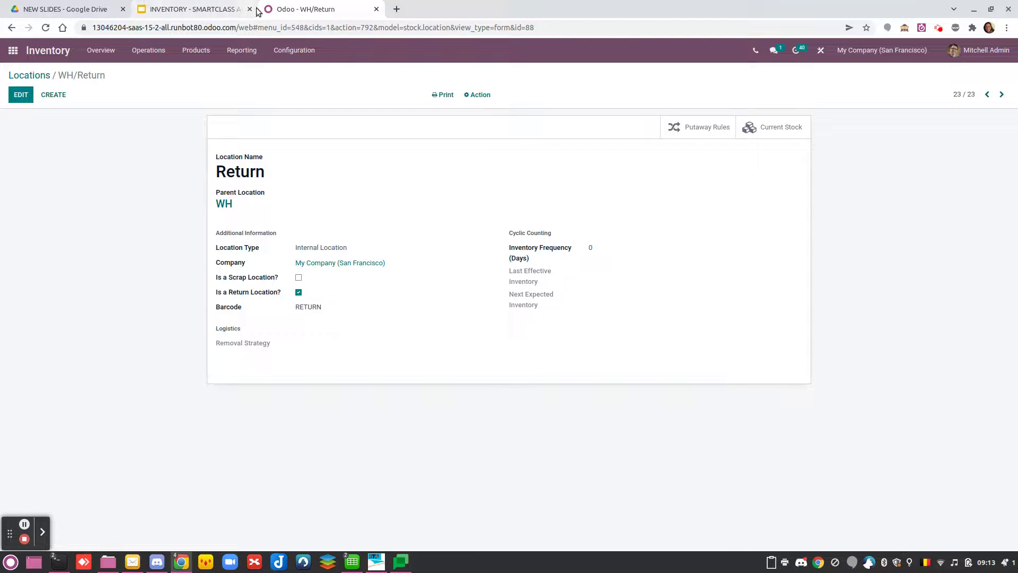
Enable Storage Categories in the Warehouse section of the Inventory settings and save
click(294, 53)
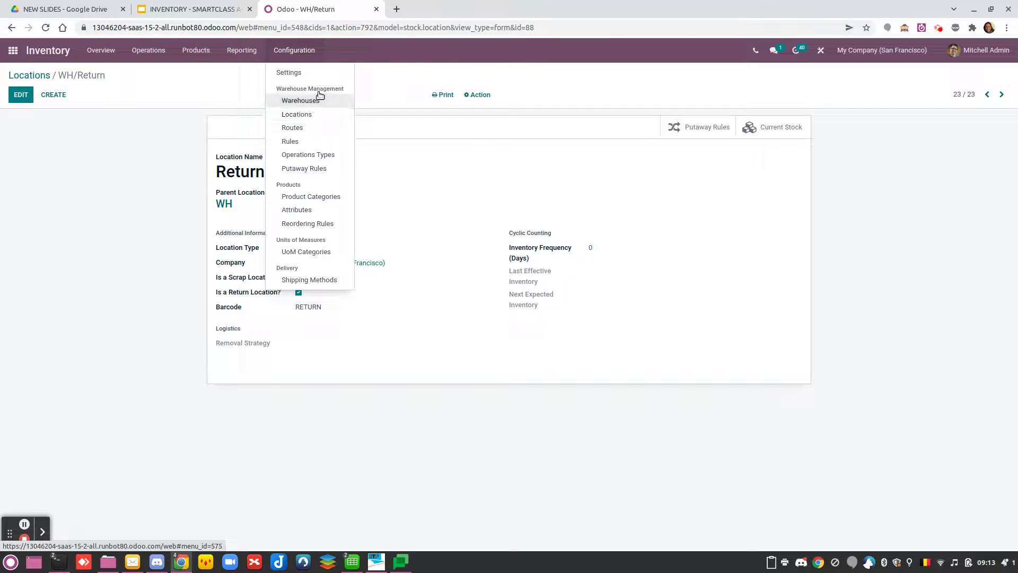
click(314, 75)
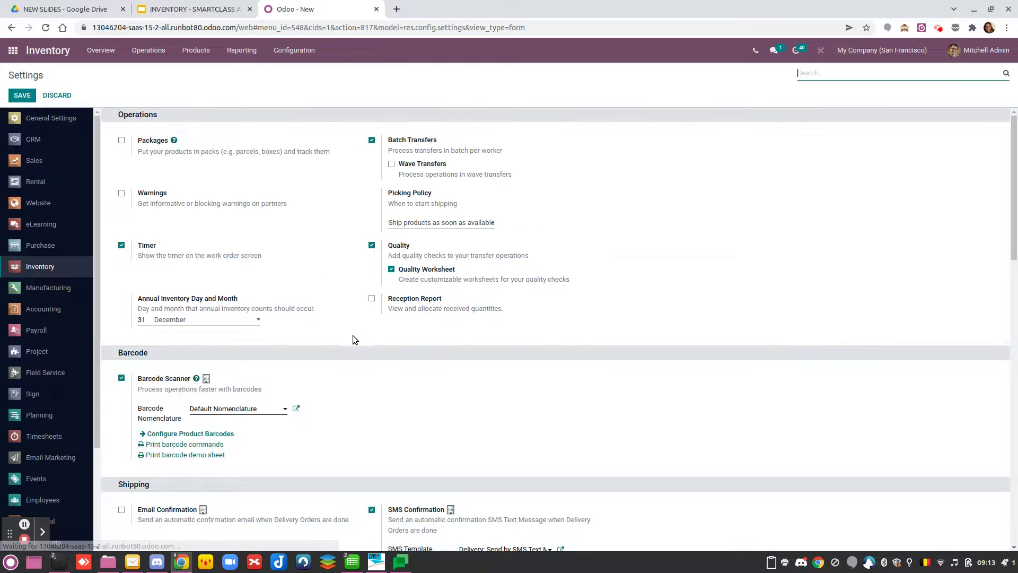
scroll(352, 335, down, 7)
scroll(256, 308, down, 7)
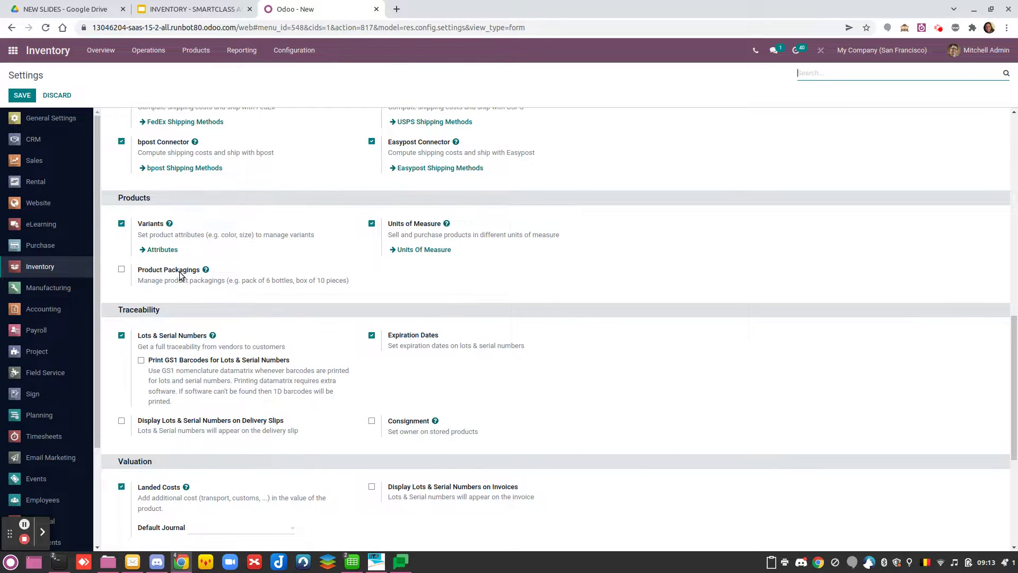
scroll(328, 327, down, 1)
click(121, 391)
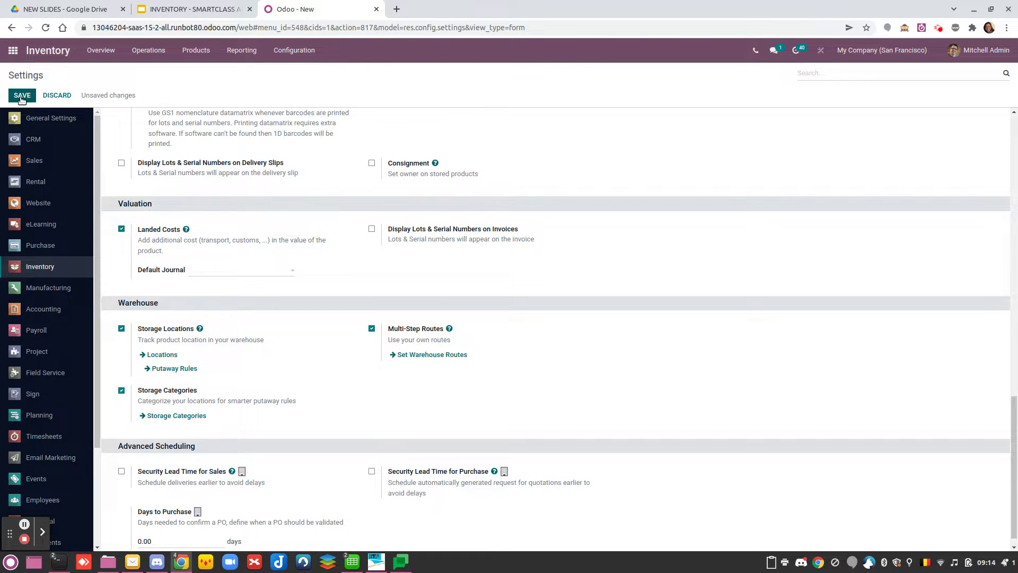
click(181, 417)
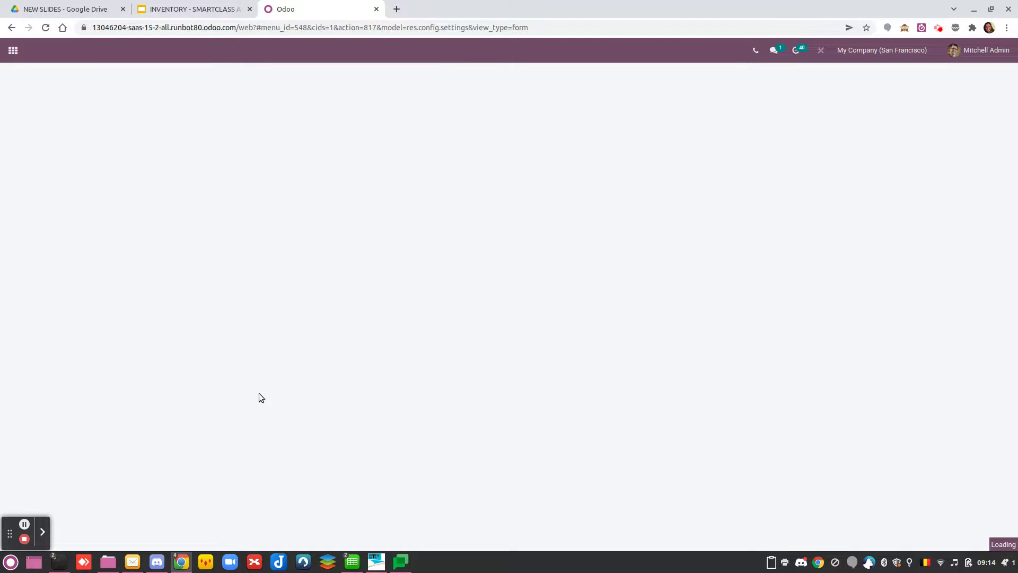
View the list of storage categories, examine the High frequency - Small category, and return to the settings
scroll(283, 412, down, 7)
scroll(286, 412, down, 4)
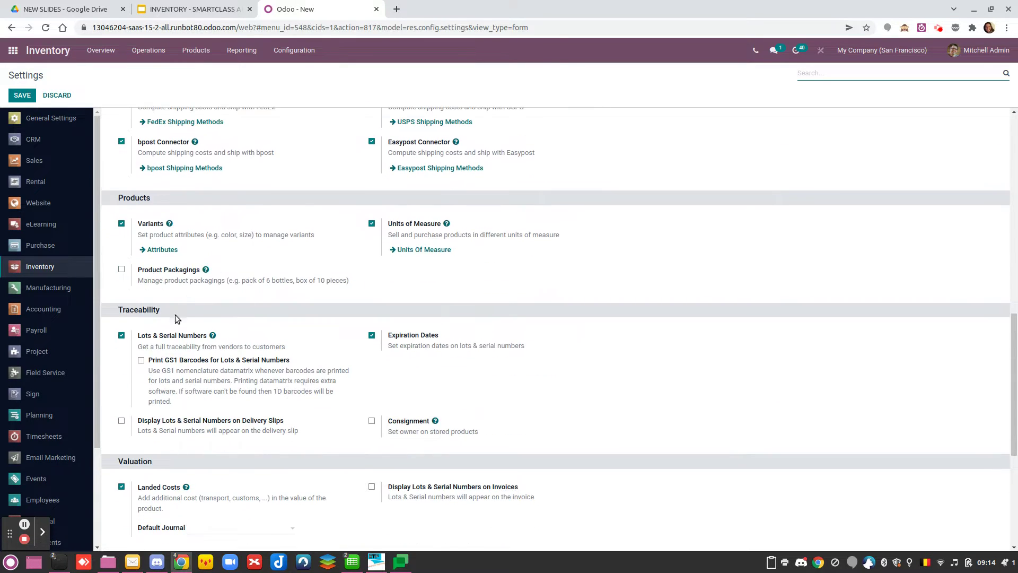
scroll(260, 416, down, 5)
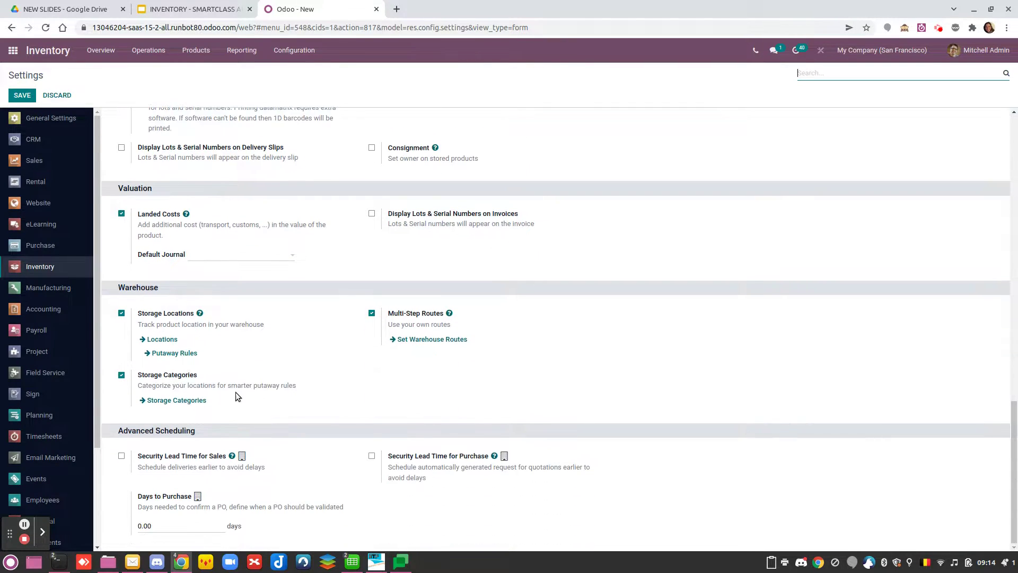
click(190, 402)
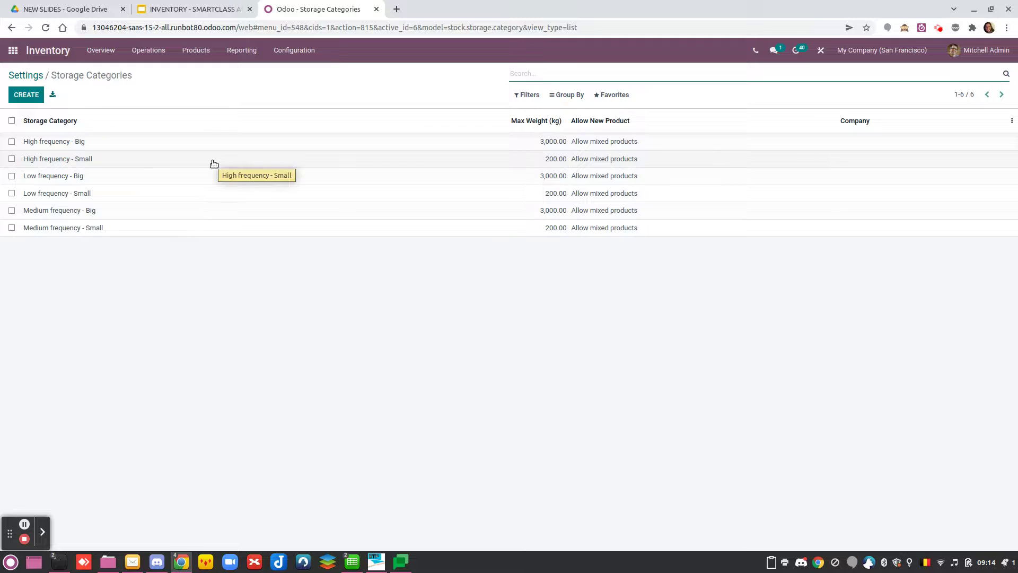
click(181, 160)
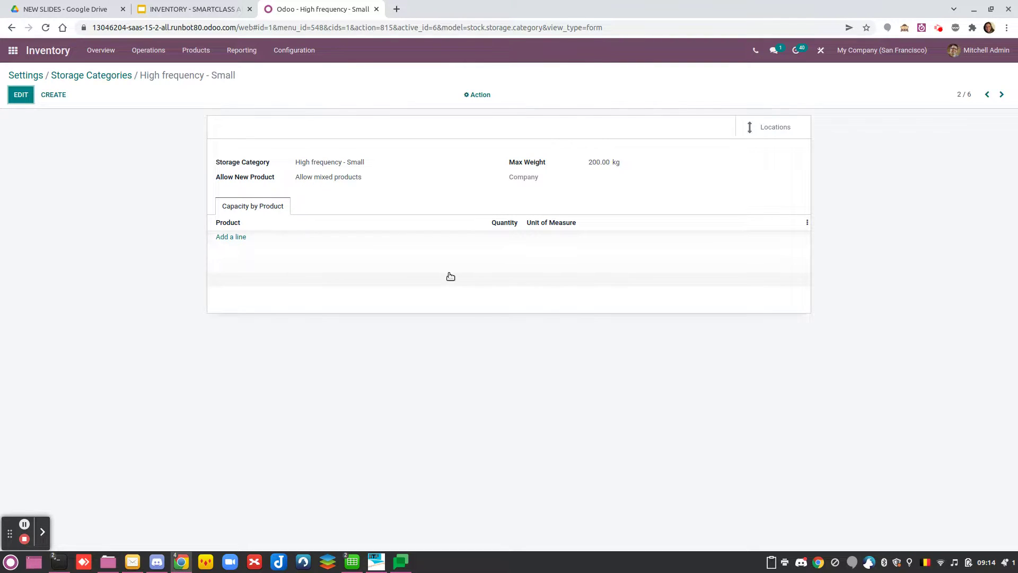
click(87, 79)
click(36, 79)
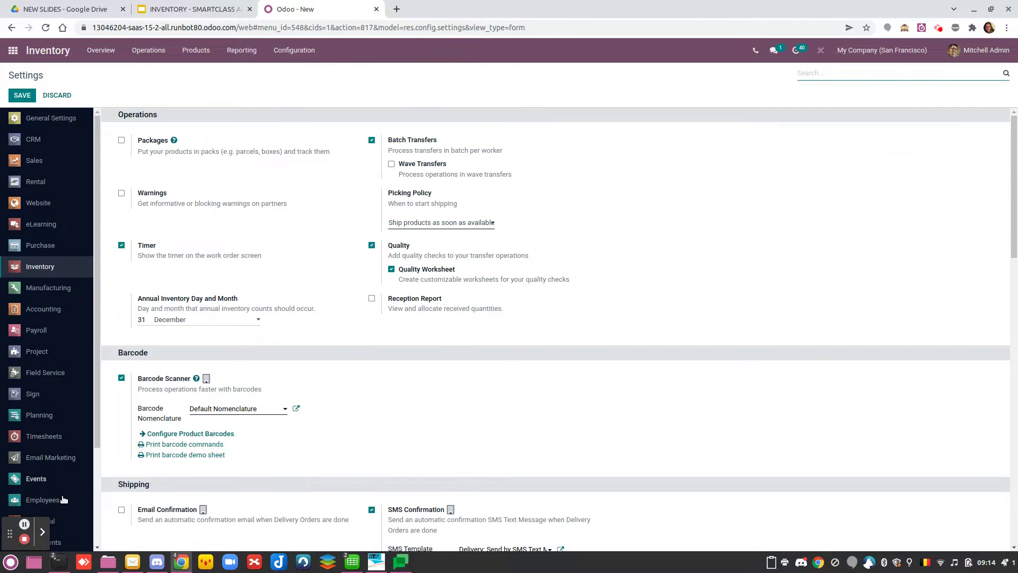
Open the Acoustic Bloc Screens product and activate developer mode to examine the counterpart locations in its inventory settings
click(101, 519)
click(192, 48)
click(446, 192)
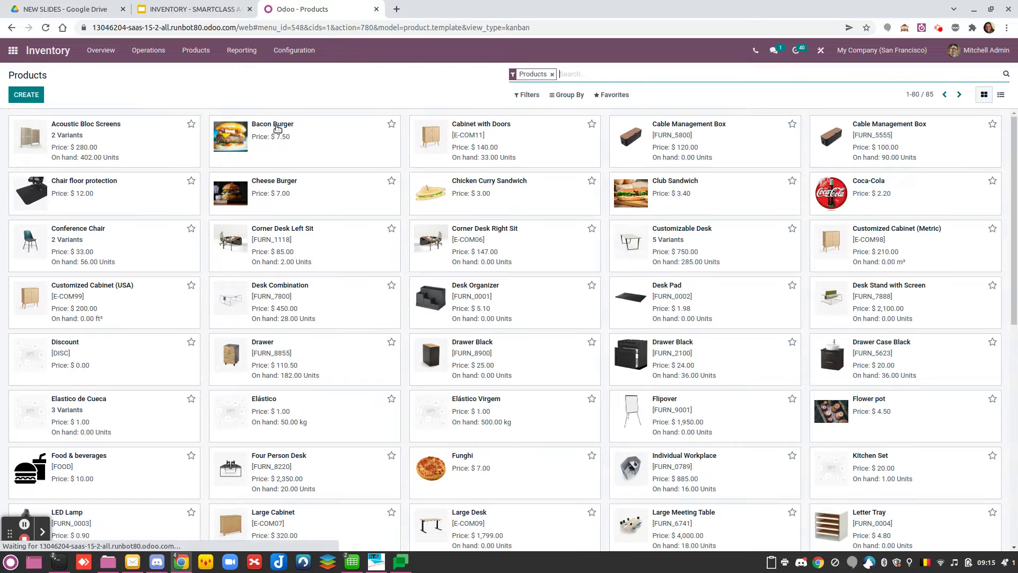
click(126, 146)
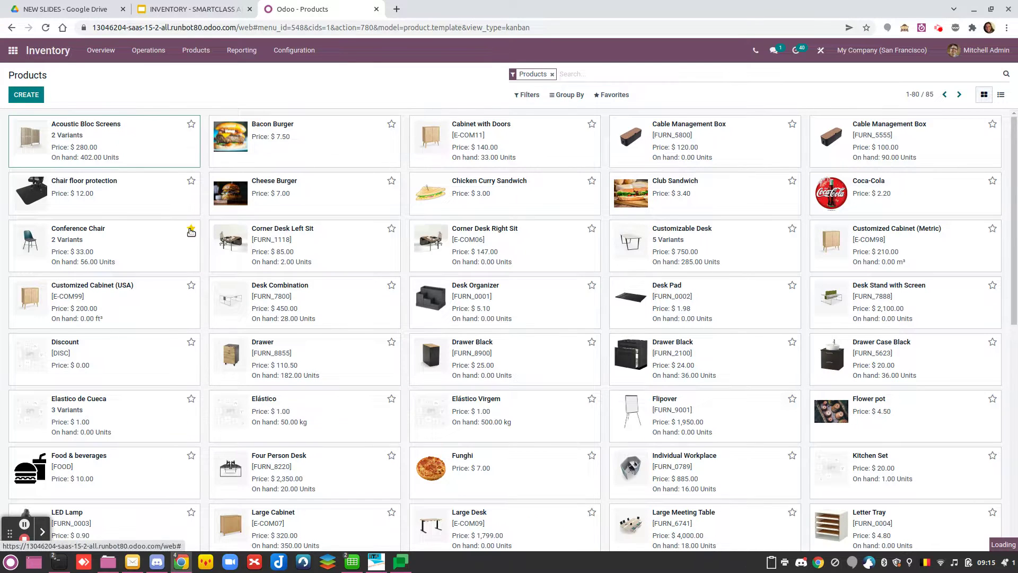
click(270, 236)
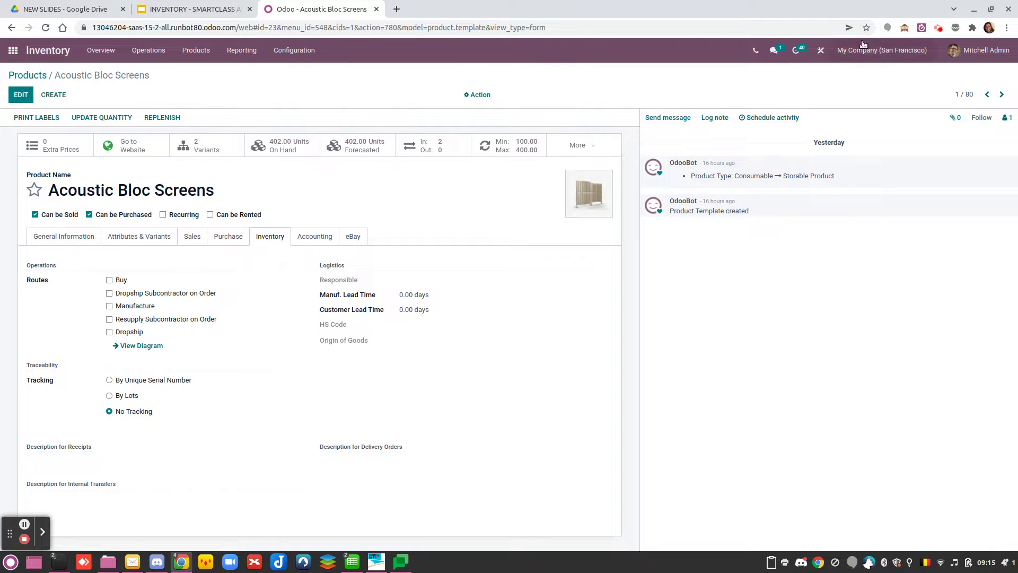
key(F5)
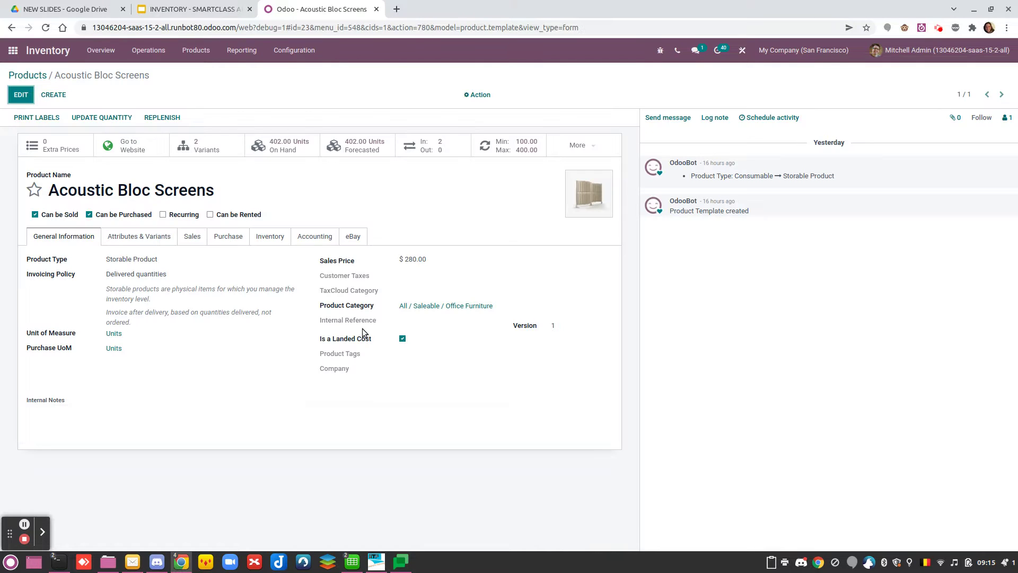
click(265, 237)
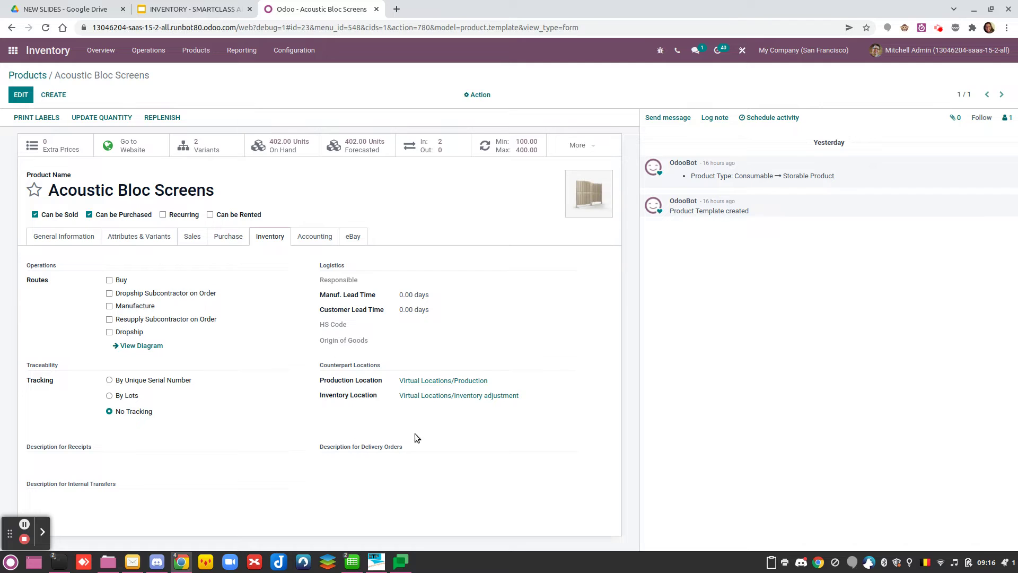
Open the Azure Interior contact in Contacts, review its inventory locations under Sales & Purchase, and return to the apps overview
click(13, 51)
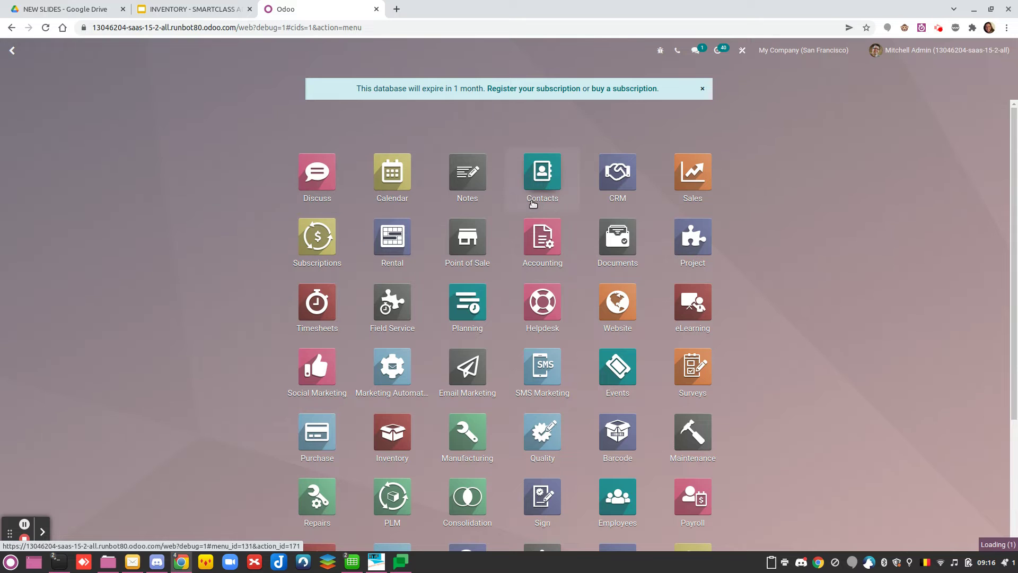
click(536, 200)
click(130, 142)
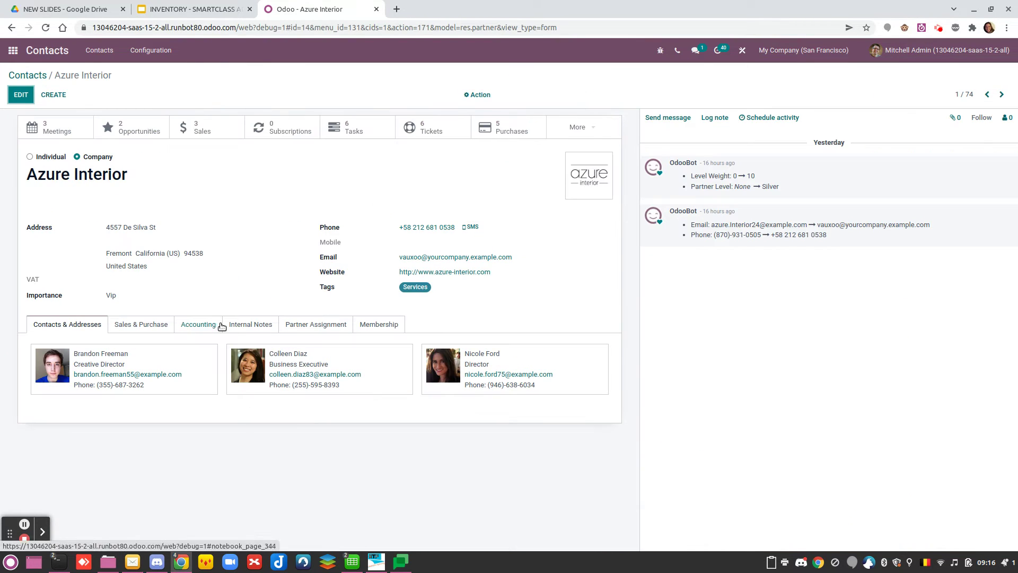
click(154, 323)
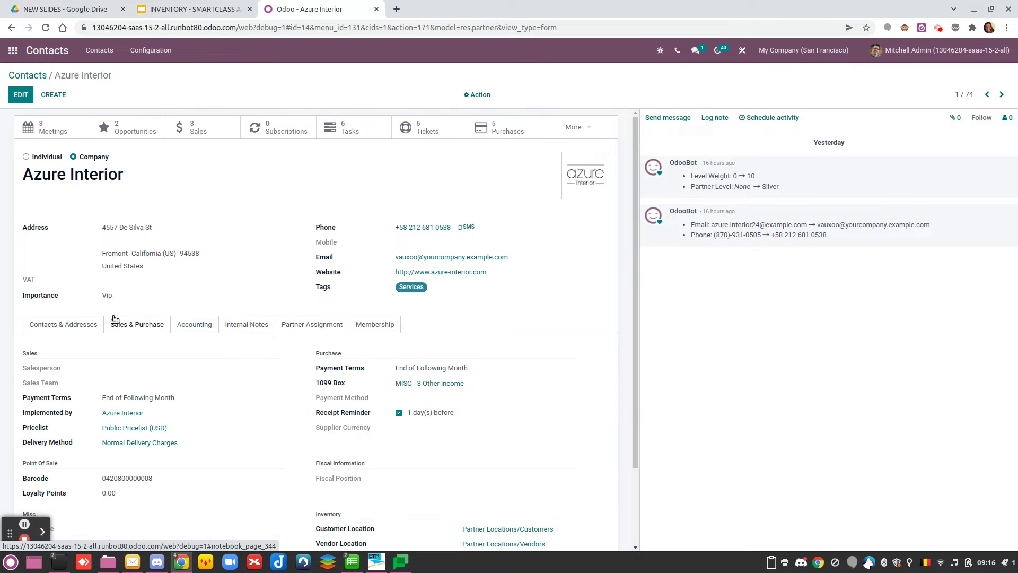
scroll(319, 403, down, 3)
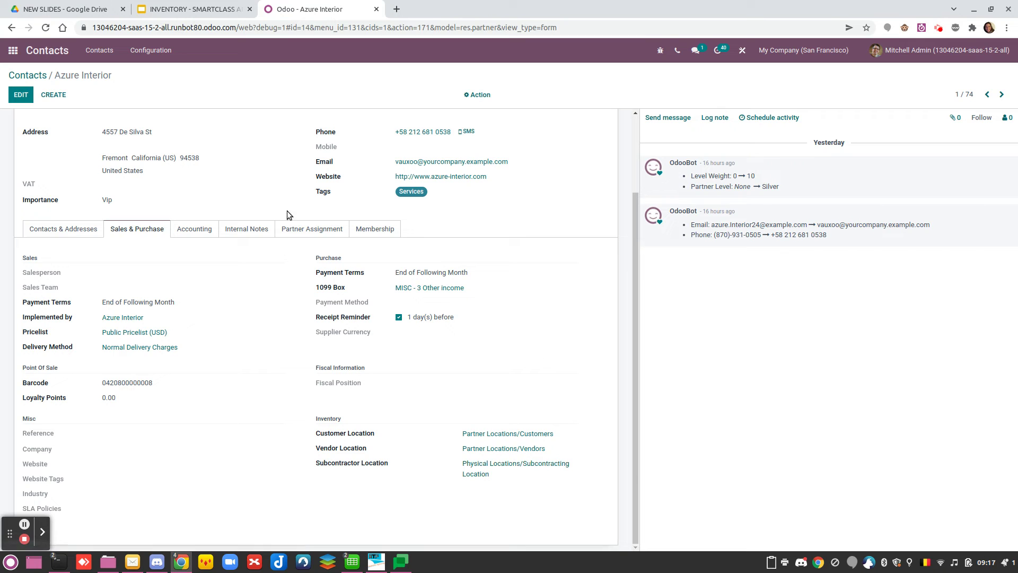
scroll(245, 427, up, 2)
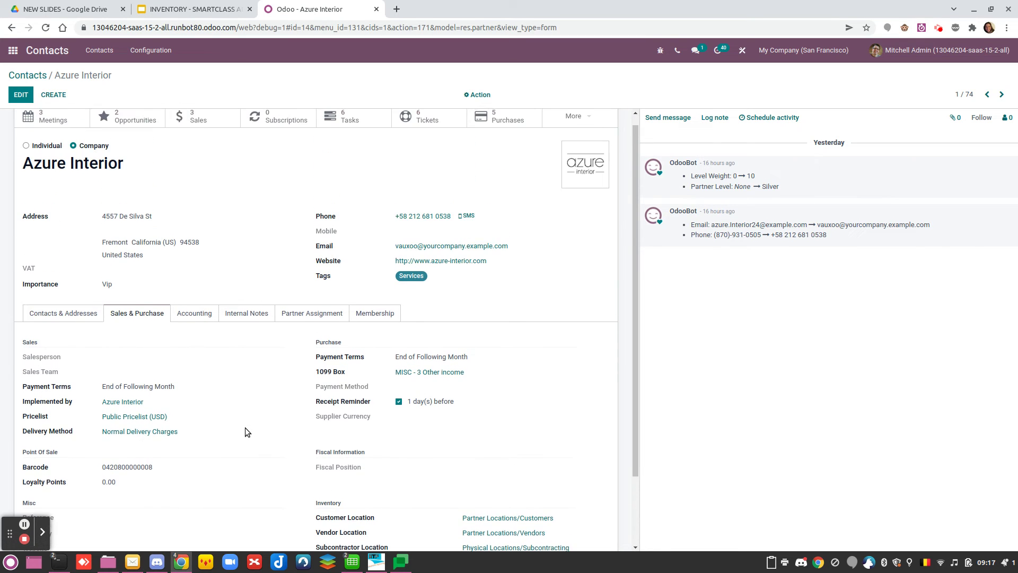
click(12, 50)
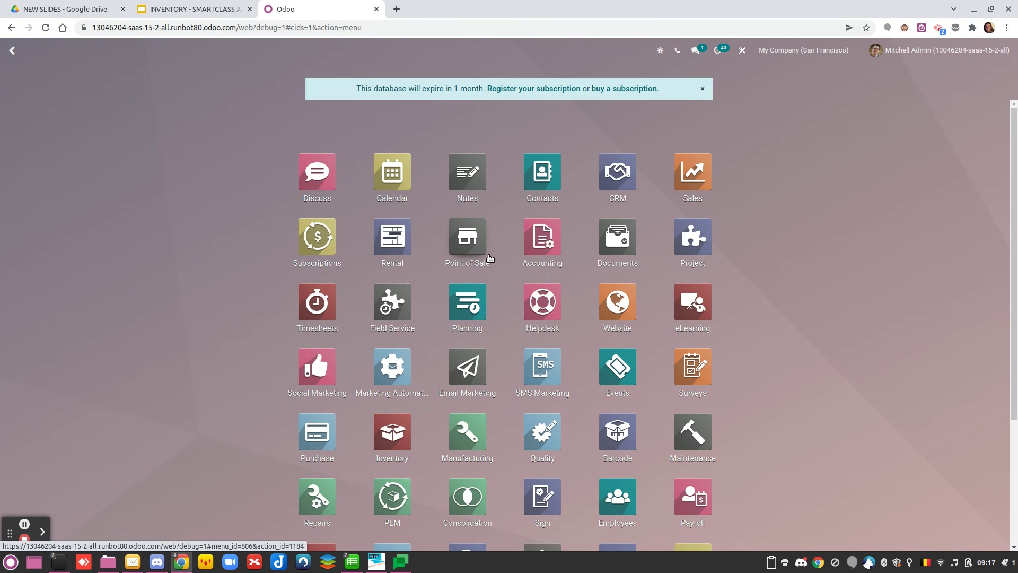